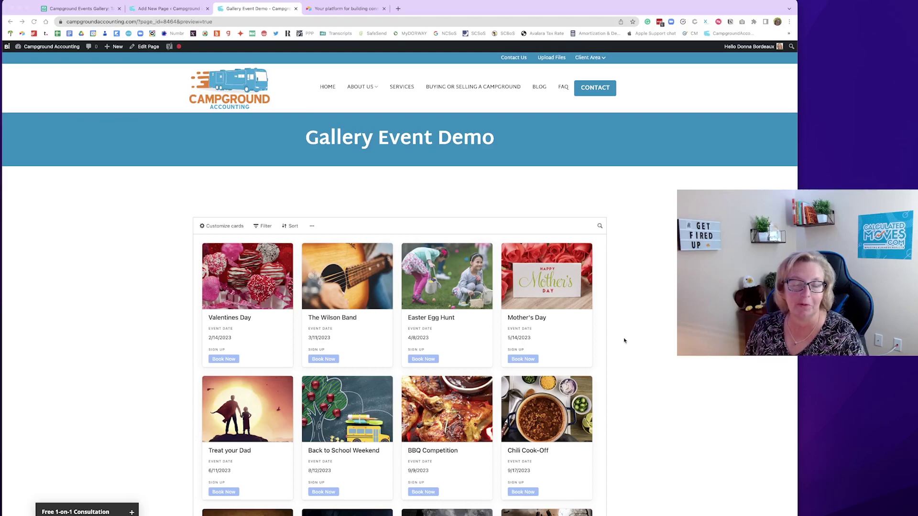
Scroll down and back up through the Campground Accounting gallery preview, then switch to the Airtable product page
{"action": "scroll", "coordinate": [590, 360], "scroll_direction": "down", "scroll_amount": 5}
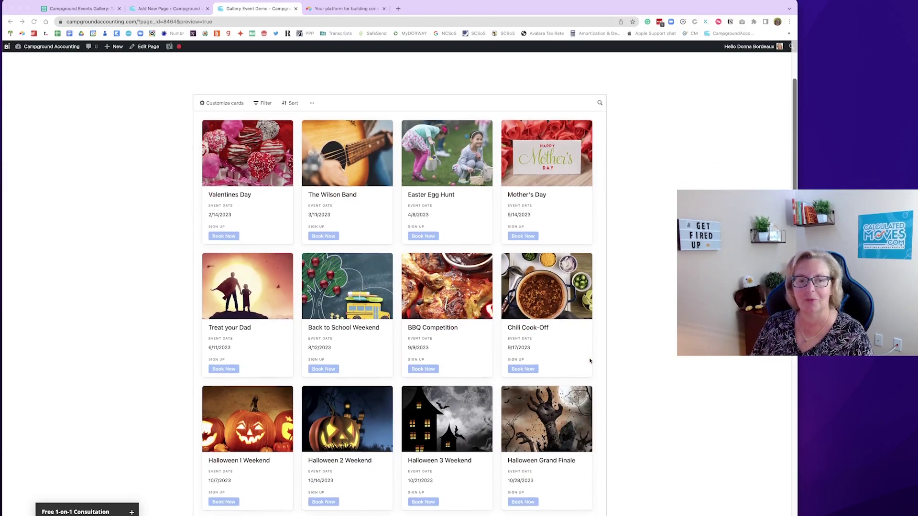
{"action": "scroll", "coordinate": [590, 361], "scroll_direction": "down", "scroll_amount": 2}
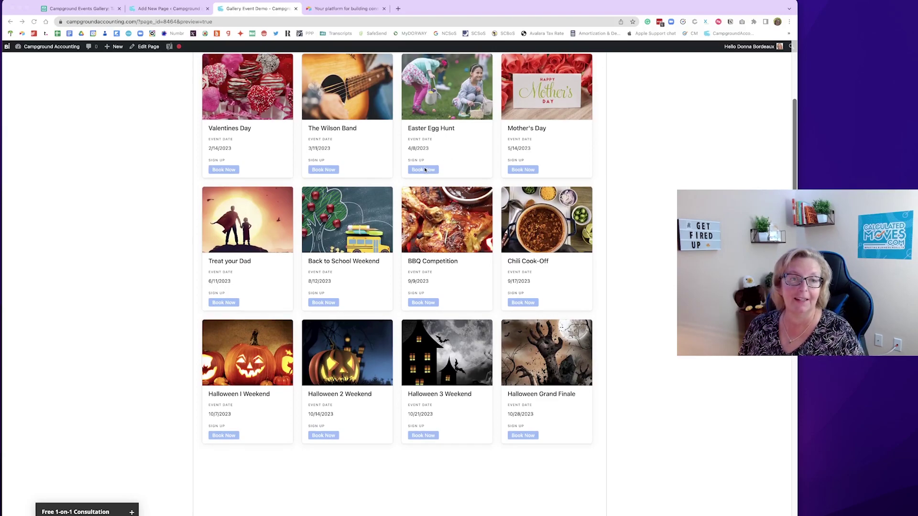
{"action": "scroll", "coordinate": [517, 168], "scroll_direction": "up", "scroll_amount": 8}
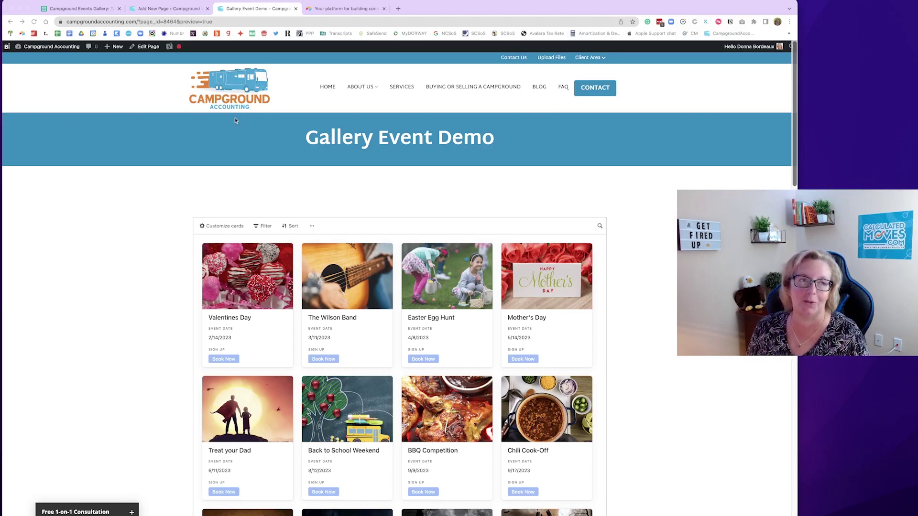
{"action": "left_click", "coordinate": [331, 8]}
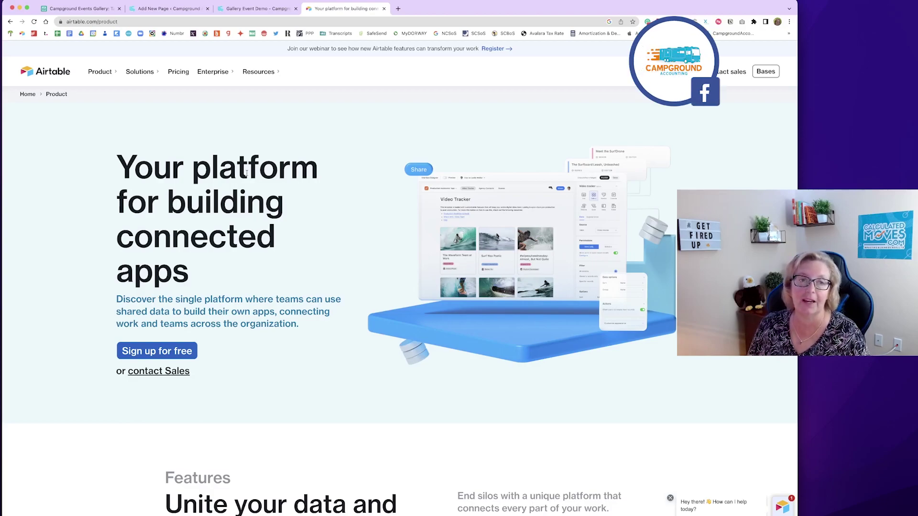
Switch to the Campground Events Gallery base and its All Events grid of 12 events
{"action": "left_click", "coordinate": [73, 9]}
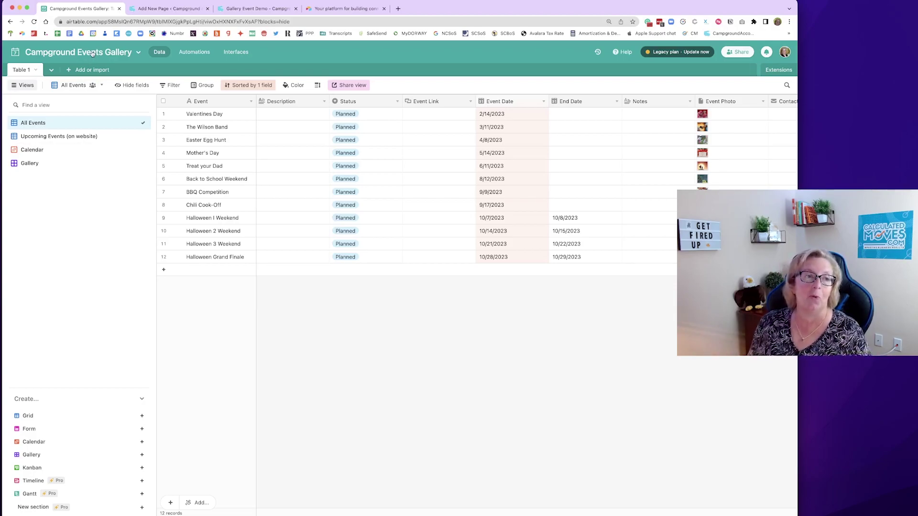
{"action": "left_click", "coordinate": [36, 71]}
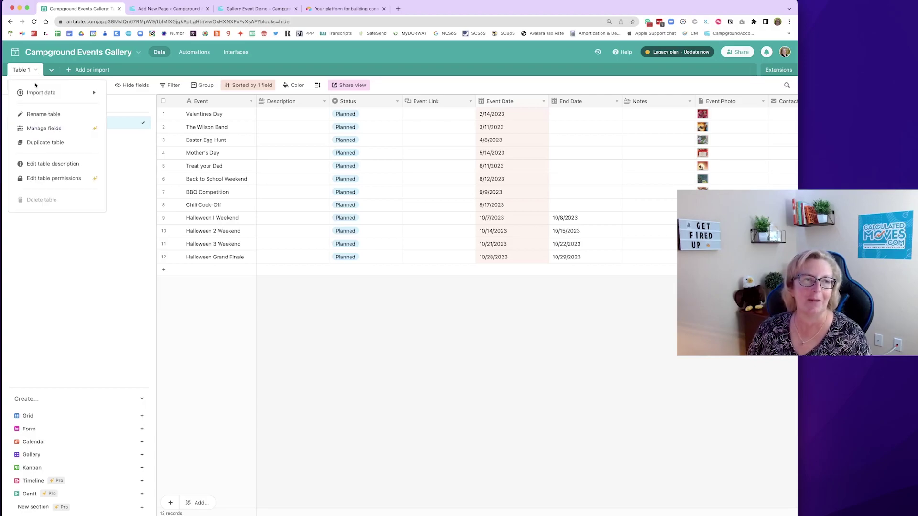
{"action": "left_click", "coordinate": [35, 71]}
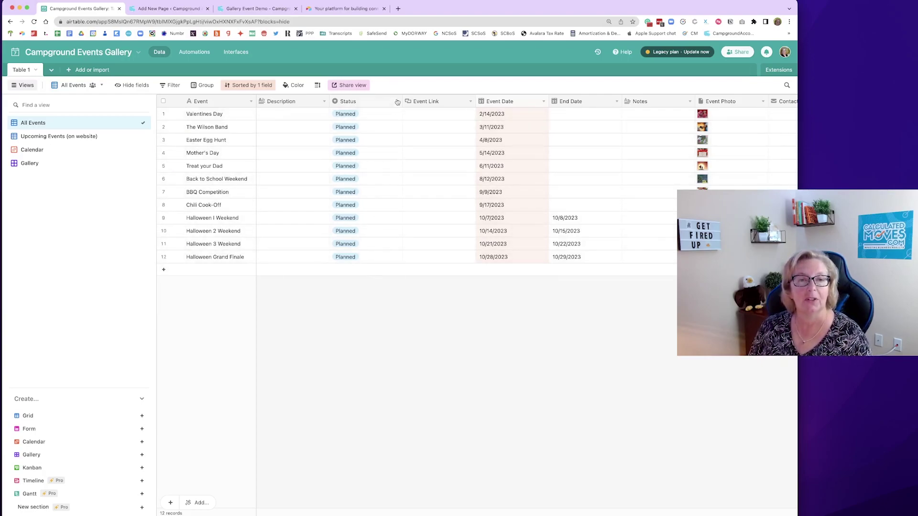
{"action": "left_click", "coordinate": [395, 115]}
{"action": "left_click", "coordinate": [397, 115]}
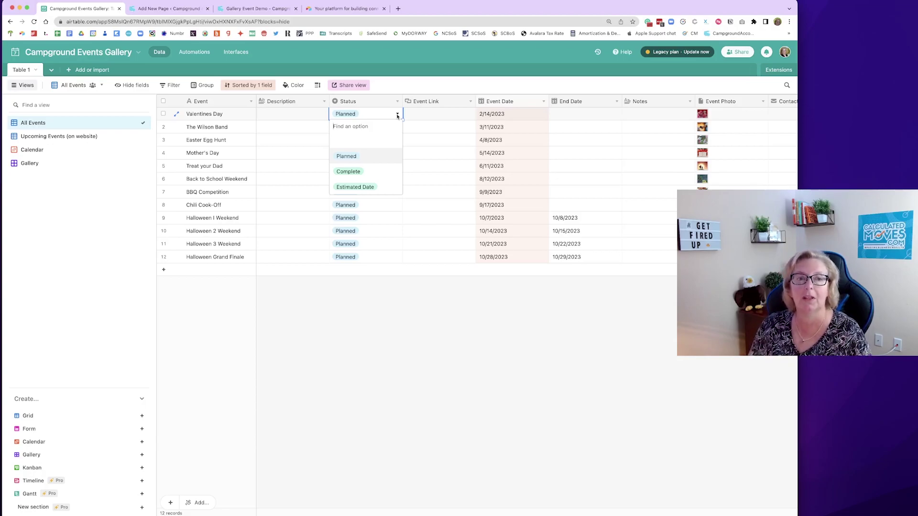
{"action": "left_click", "coordinate": [454, 118]}
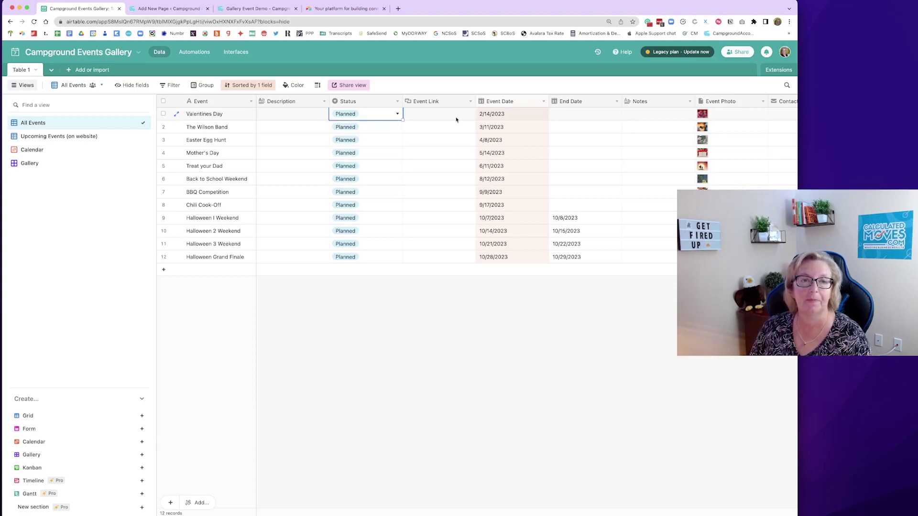
{"action": "left_click", "coordinate": [453, 117]}
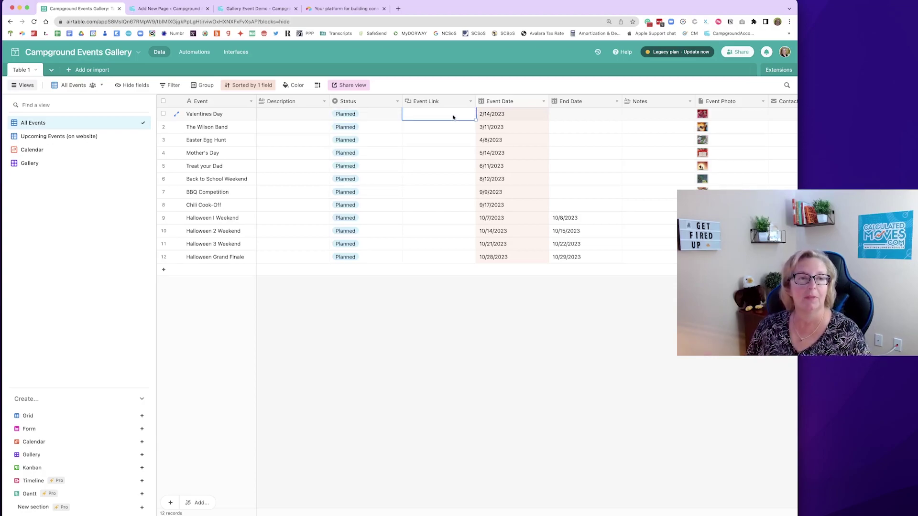
{"action": "left_click", "coordinate": [443, 192]}
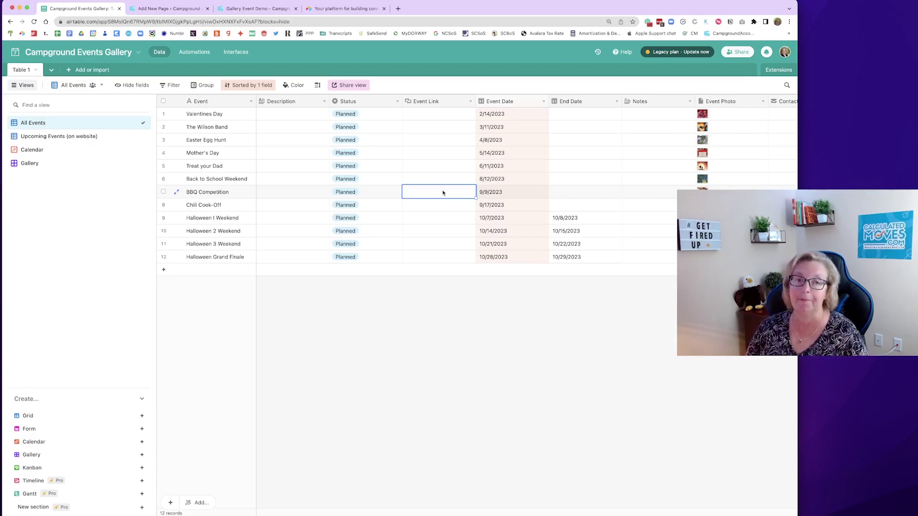
{"action": "key", "text": "Tab"}
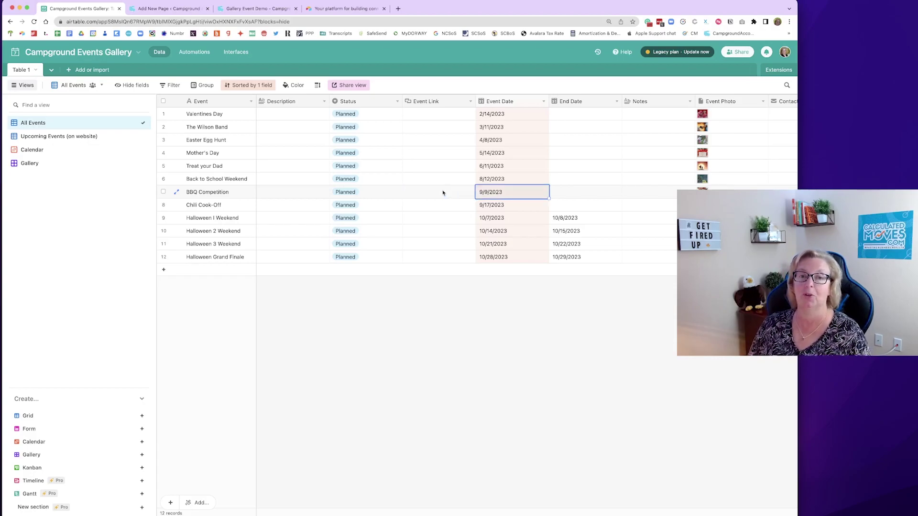
{"action": "left_click", "coordinate": [531, 183]}
{"action": "key", "text": "space"}
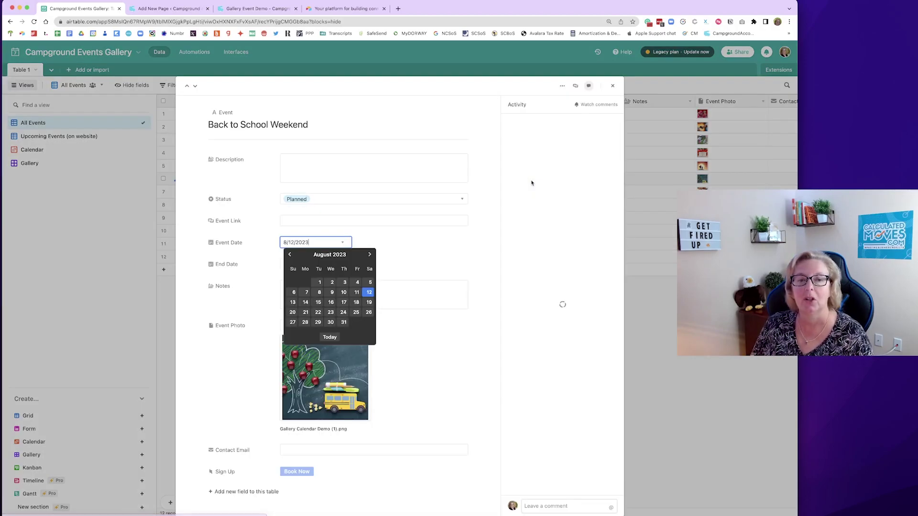
{"action": "left_click", "coordinate": [611, 87]}
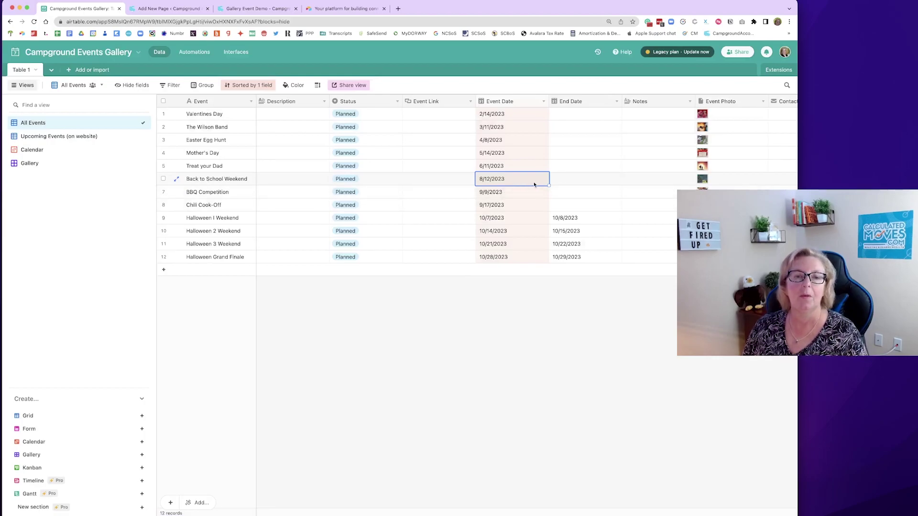
{"action": "left_click", "coordinate": [516, 195]}
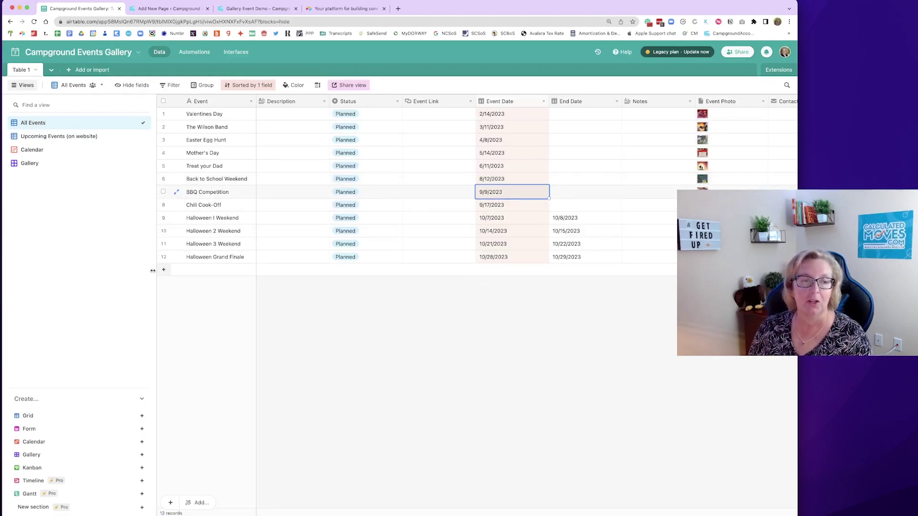
Add a '4th of July Celebration' record with status Planned and event date 07/04/2023
{"action": "left_click", "coordinate": [210, 269]}
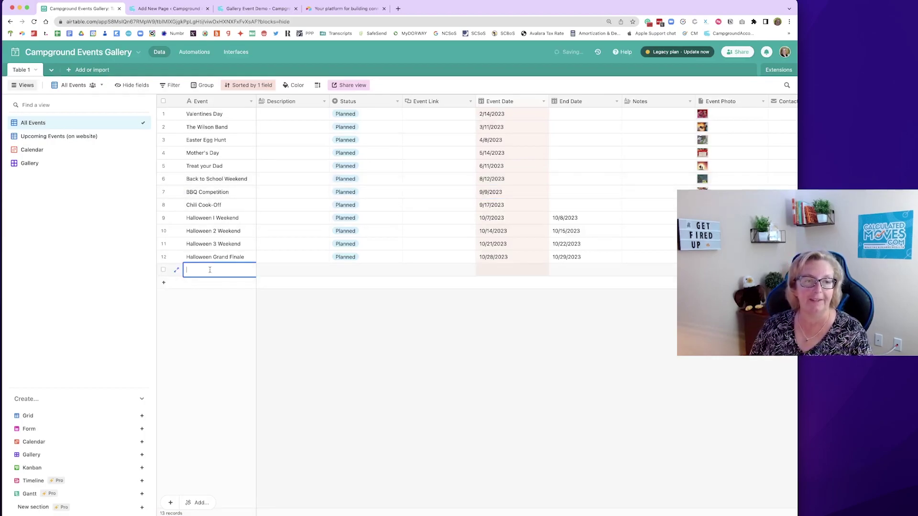
{"action": "type", "text": "4th of July "}
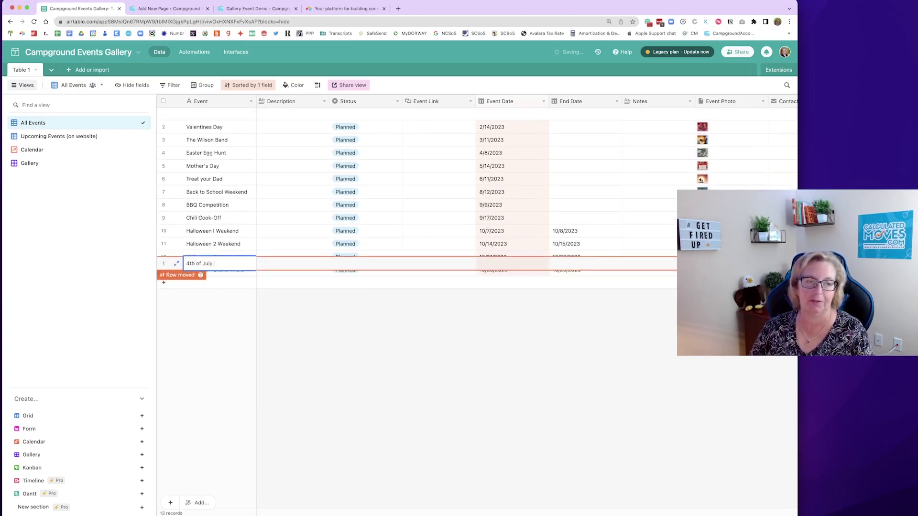
{"action": "type", "text": "Celebration"}
{"action": "key", "text": "Tab"}
{"action": "key", "text": "Tab"}
{"action": "left_click", "coordinate": [367, 263]}
{"action": "left_click", "coordinate": [356, 306]}
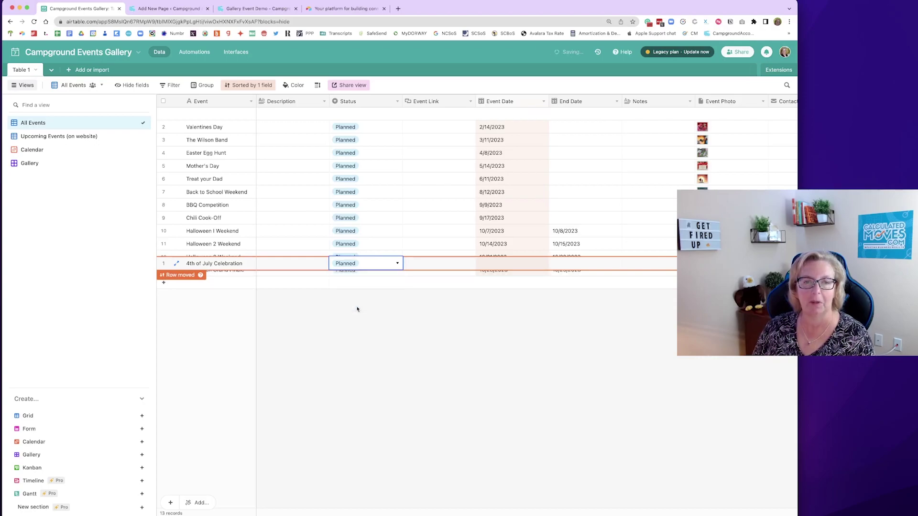
{"action": "left_click", "coordinate": [517, 264]}
{"action": "type", "text": "07"}
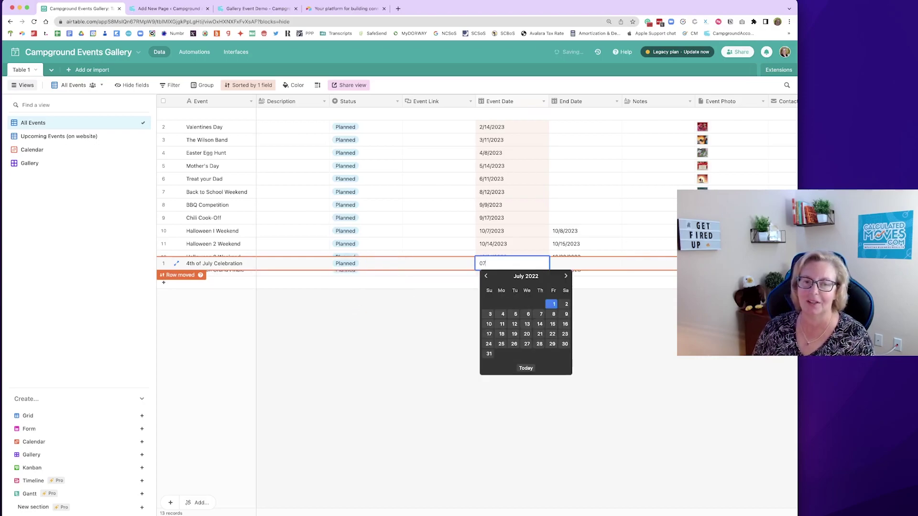
{"action": "type", "text": "/04/2023"}
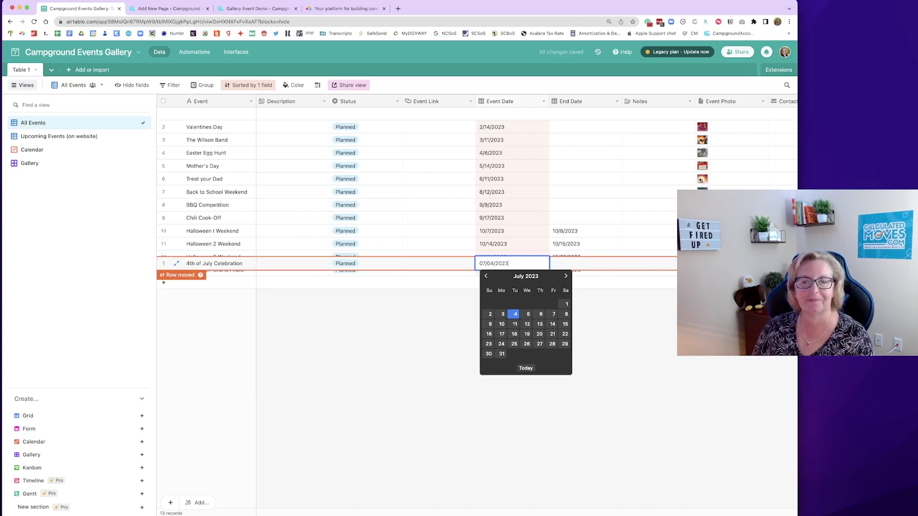
{"action": "left_click", "coordinate": [515, 314]}
{"action": "left_click", "coordinate": [595, 260]}
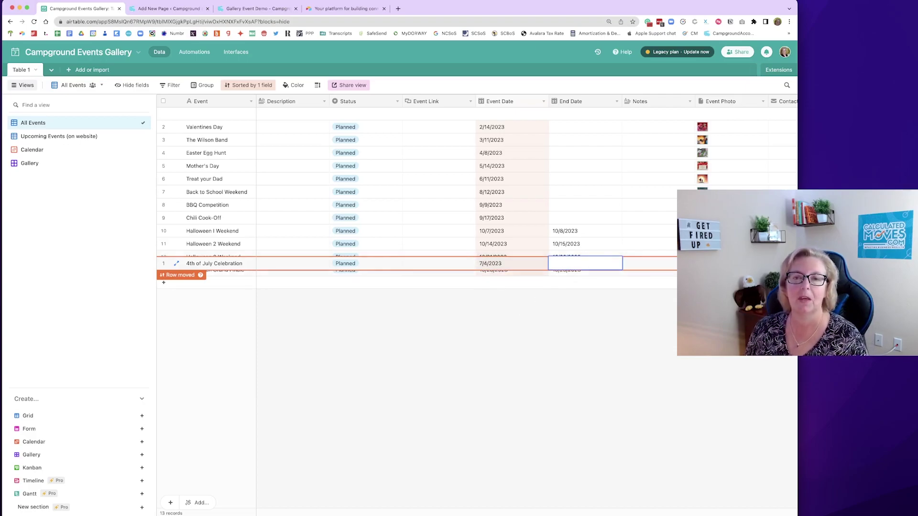
{"action": "left_click", "coordinate": [653, 266]}
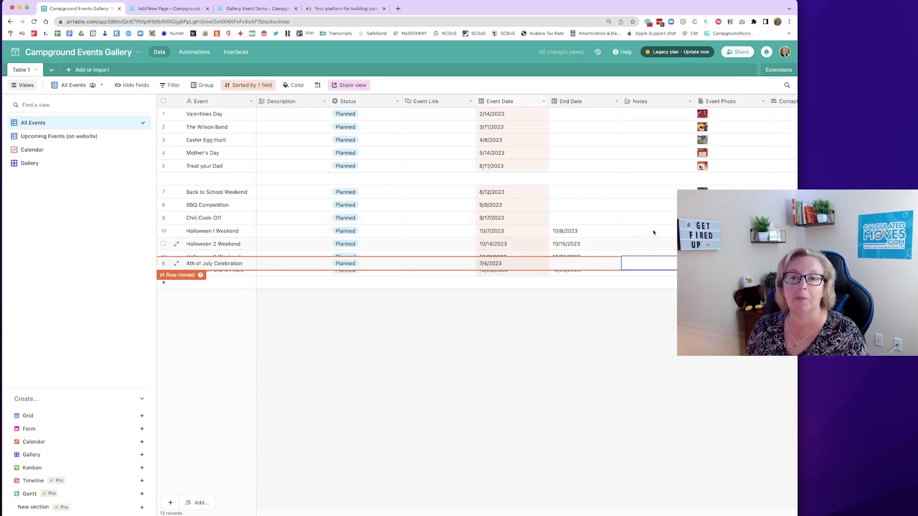
{"action": "left_click", "coordinate": [657, 276]}
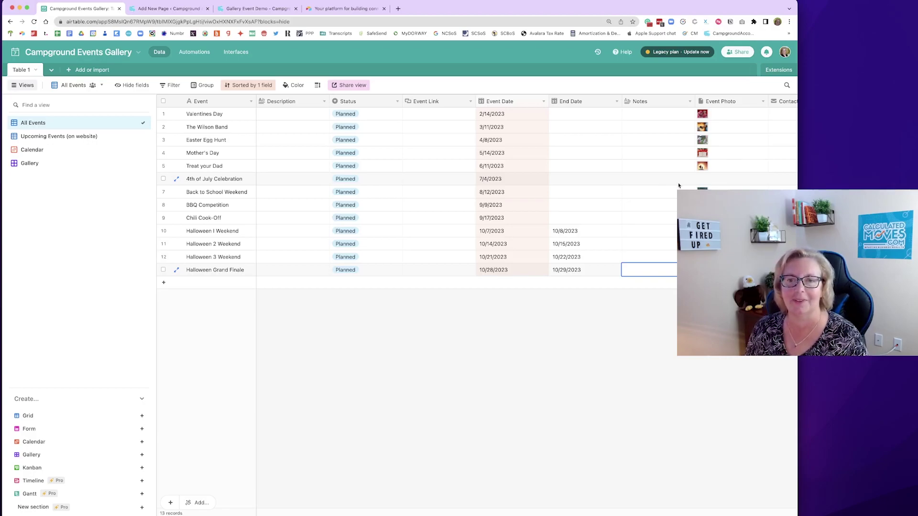
{"action": "left_click", "coordinate": [715, 180]}
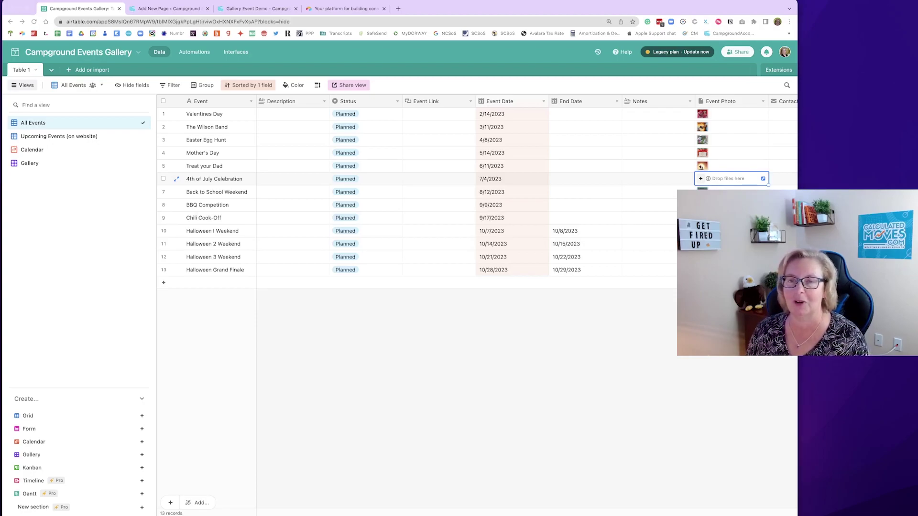
{"action": "left_click_drag", "start_coordinate": [755, 224], "coordinate": [733, 182]}
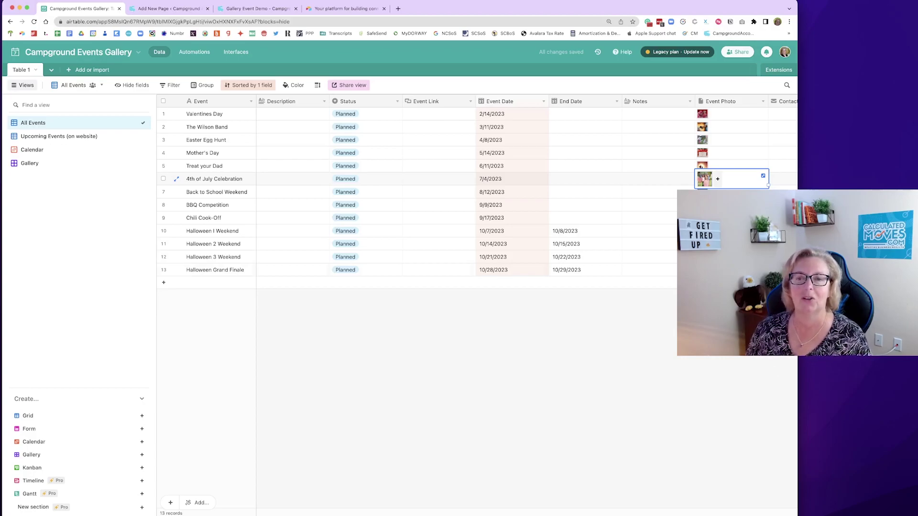
{"action": "left_click", "coordinate": [704, 180]}
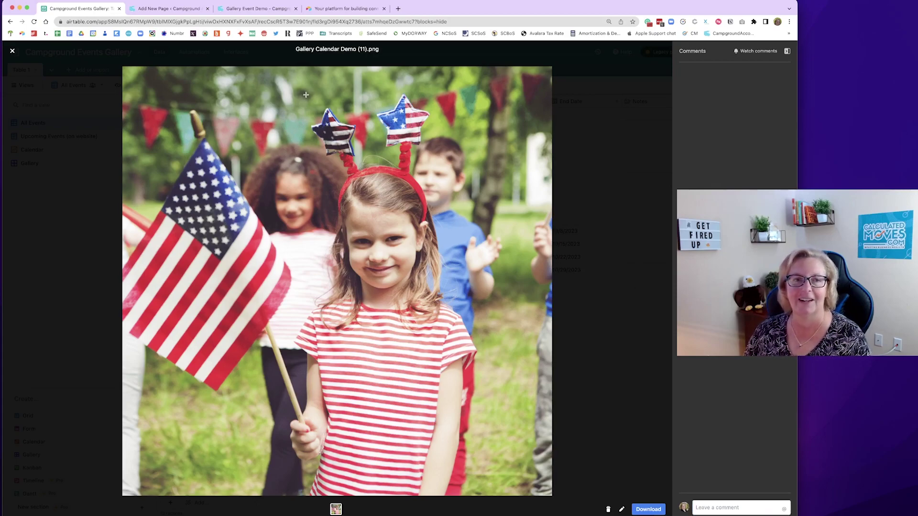
{"action": "left_click", "coordinate": [18, 69]}
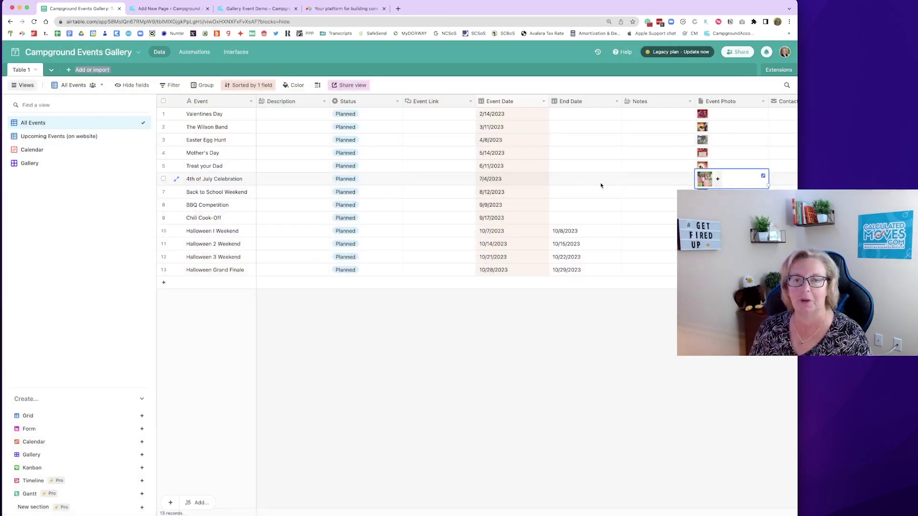
{"action": "left_click", "coordinate": [643, 183]}
{"action": "scroll", "coordinate": [643, 184], "scroll_direction": "right", "scroll_amount": 4}
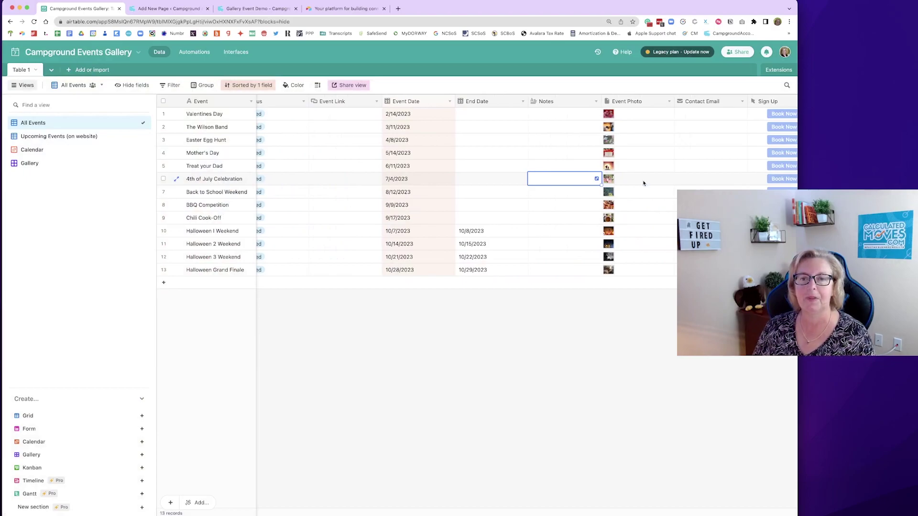
{"action": "scroll", "coordinate": [643, 183], "scroll_direction": "right", "scroll_amount": 3}
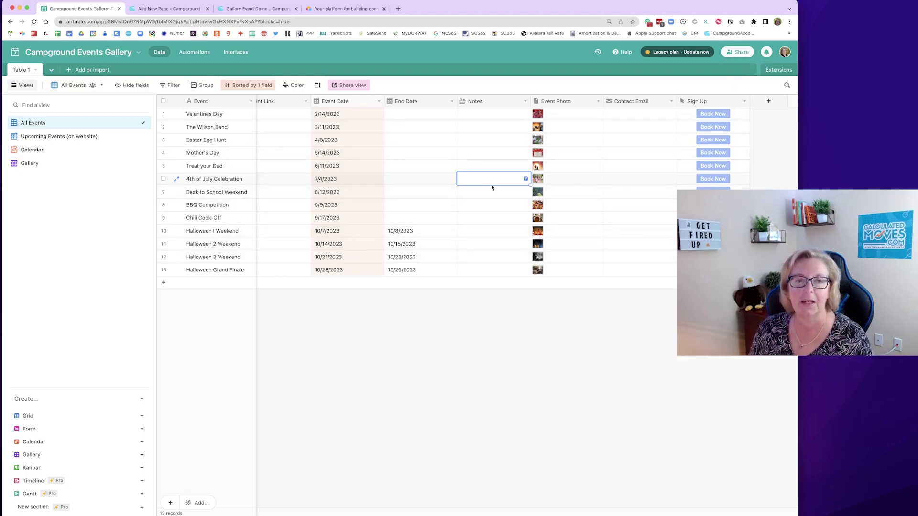
{"action": "scroll", "coordinate": [476, 188], "scroll_direction": "left", "scroll_amount": 6}
{"action": "left_click", "coordinate": [412, 183]}
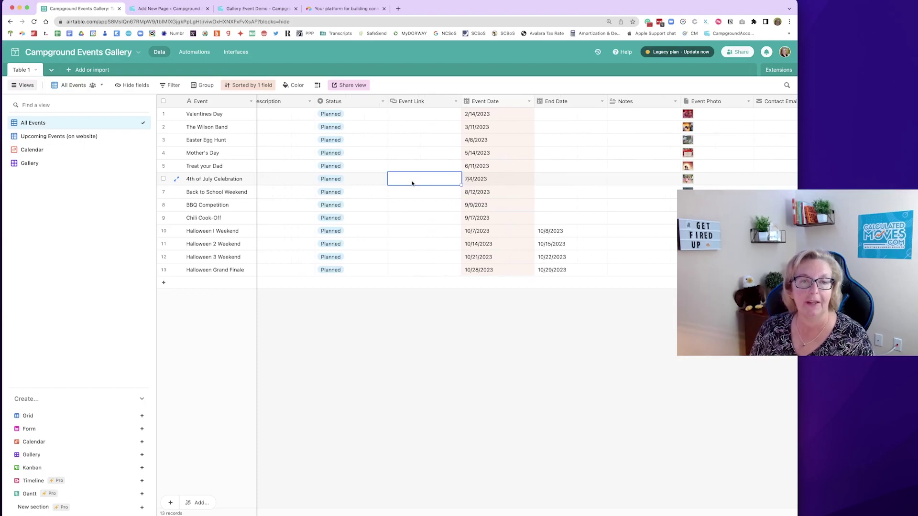
{"action": "scroll", "coordinate": [411, 183], "scroll_direction": "right", "scroll_amount": 6}
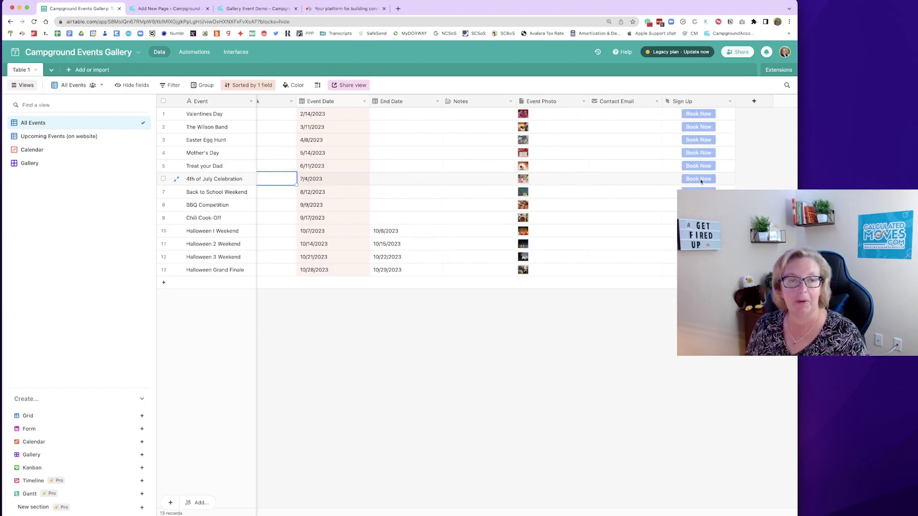
{"action": "scroll", "coordinate": [325, 179], "scroll_direction": "left", "scroll_amount": 7}
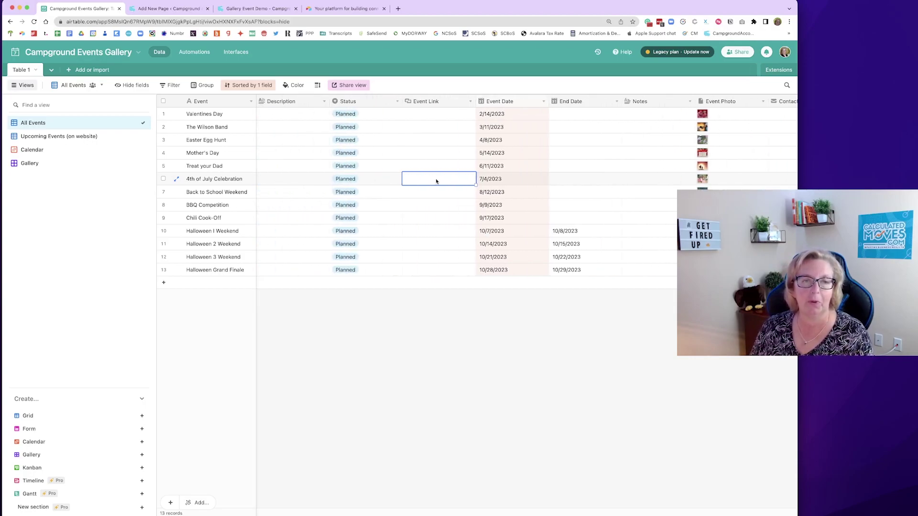
{"action": "type", "text": "www.ca"}
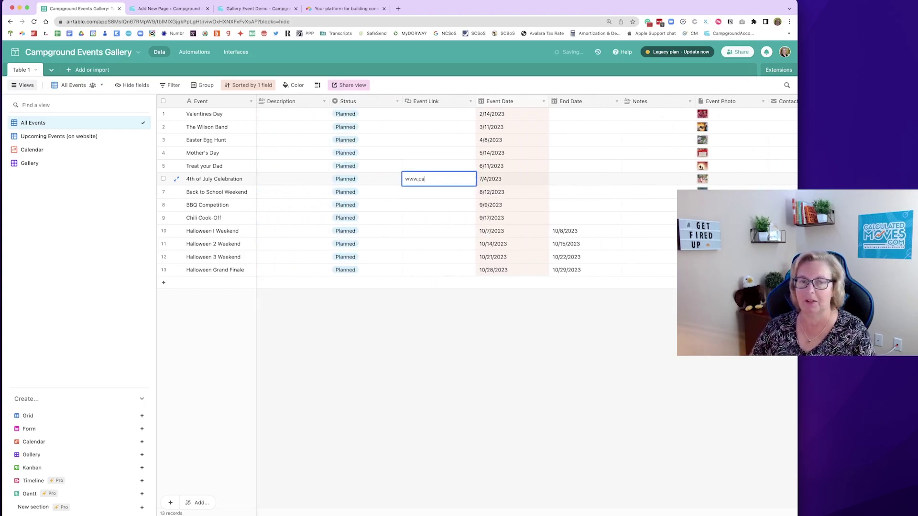
{"action": "type", "text": "mpgroundacco"}
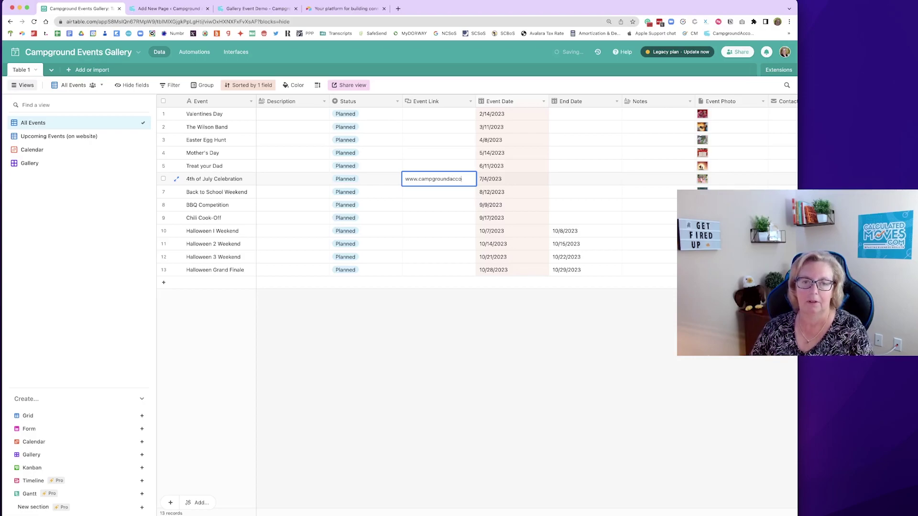
{"action": "type", "text": "unting.com"}
{"action": "key", "text": "Tab"}
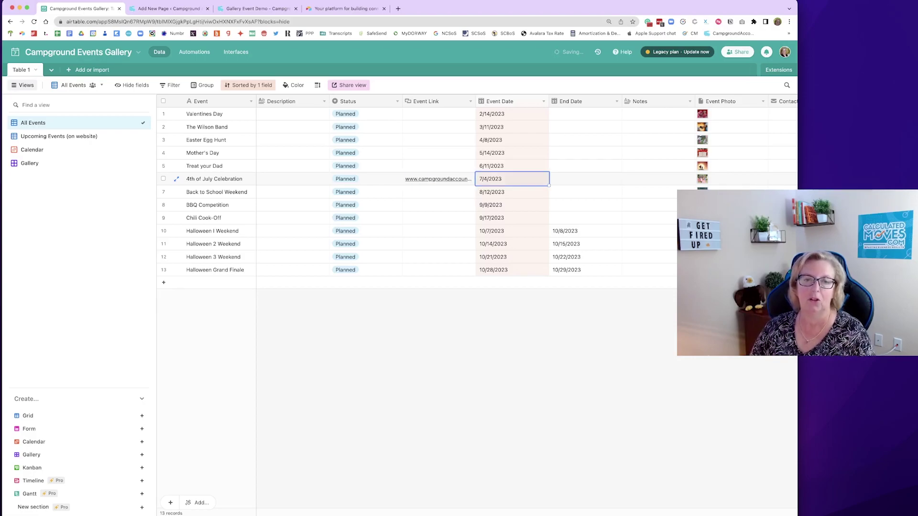
{"action": "scroll", "coordinate": [440, 185], "scroll_direction": "right", "scroll_amount": 5}
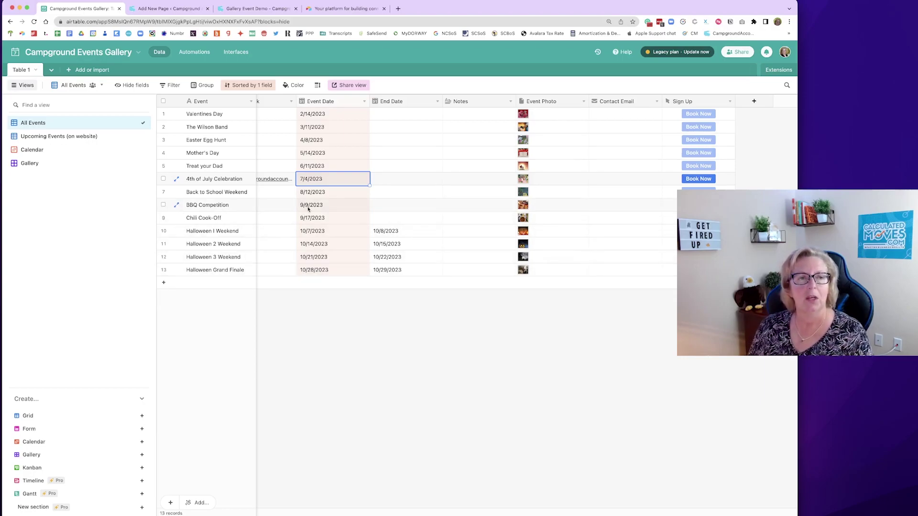
{"action": "scroll", "coordinate": [307, 205], "scroll_direction": "left", "scroll_amount": 5}
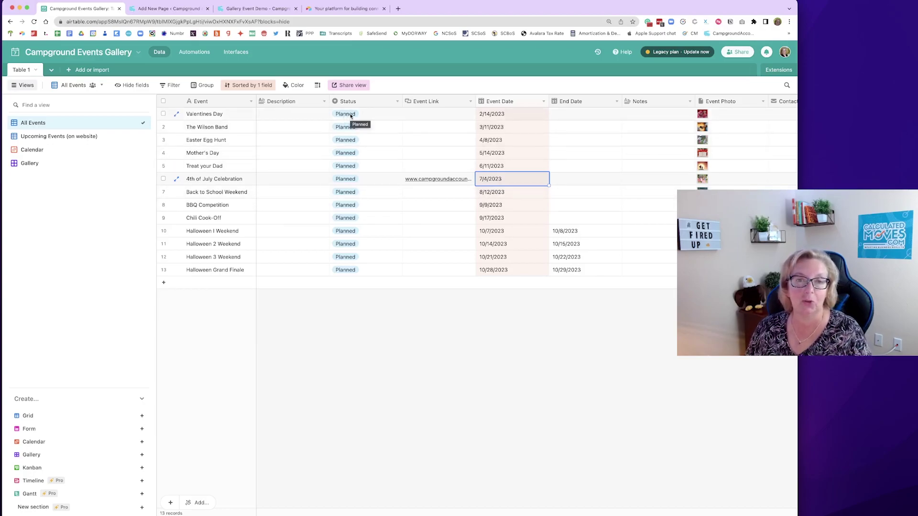
Change the Valentines Day event date to 02/14/2022
{"action": "left_click", "coordinate": [497, 118]}
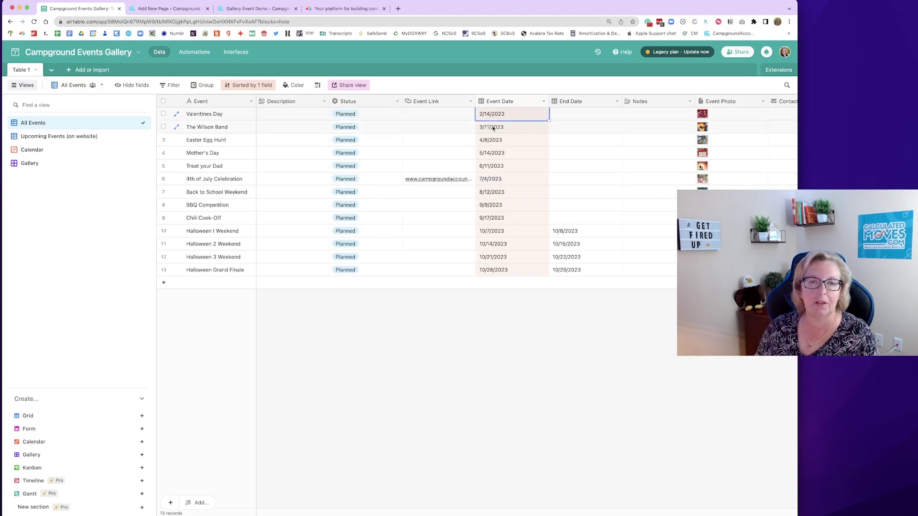
{"action": "type", "text": "02/14/2022"}
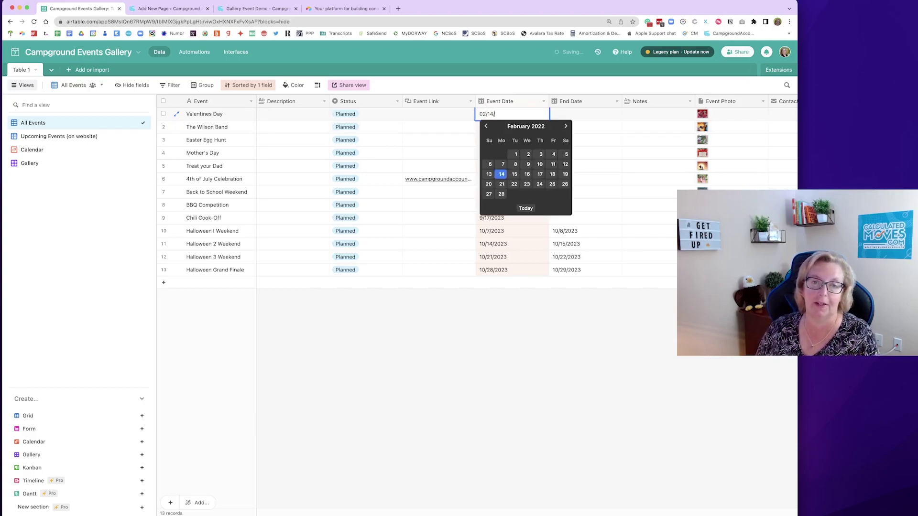
{"action": "left_click", "coordinate": [511, 126]}
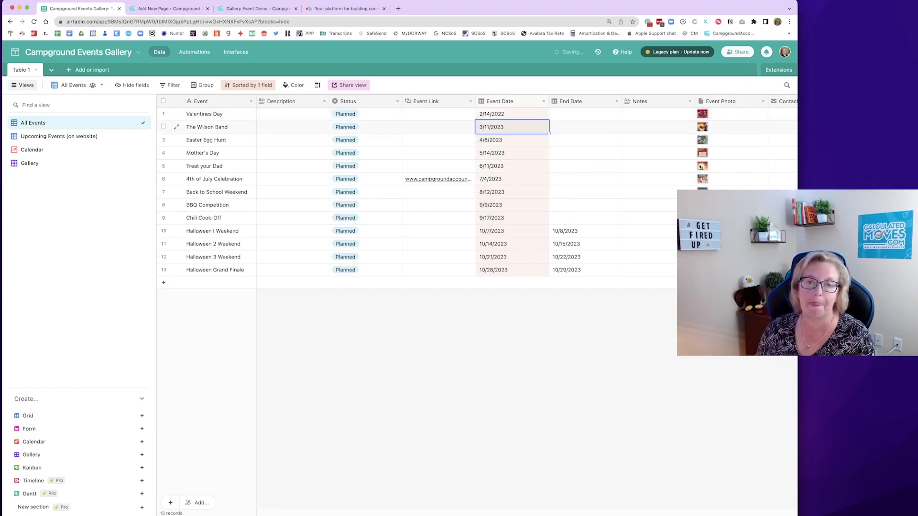
{"action": "left_click", "coordinate": [512, 113]}
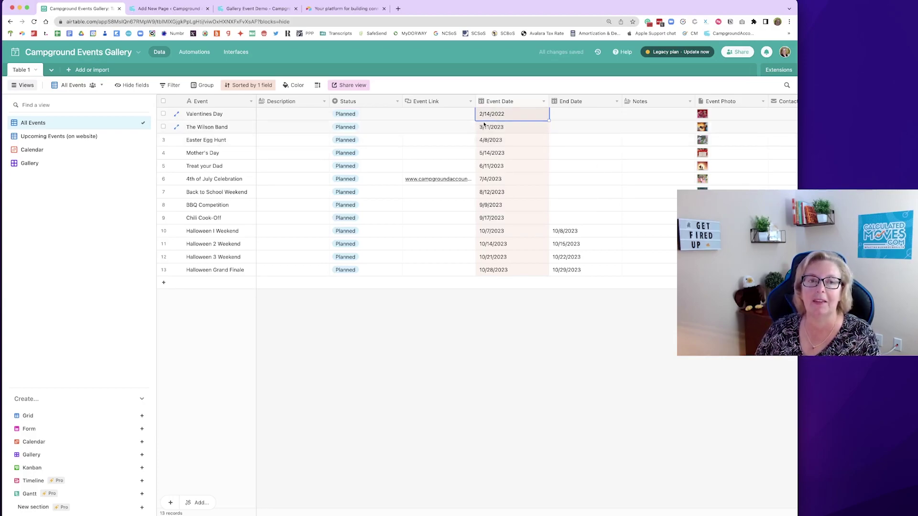
Set the Valentines Day event's status to Complete
{"action": "left_click", "coordinate": [366, 116]}
{"action": "left_click", "coordinate": [368, 116]}
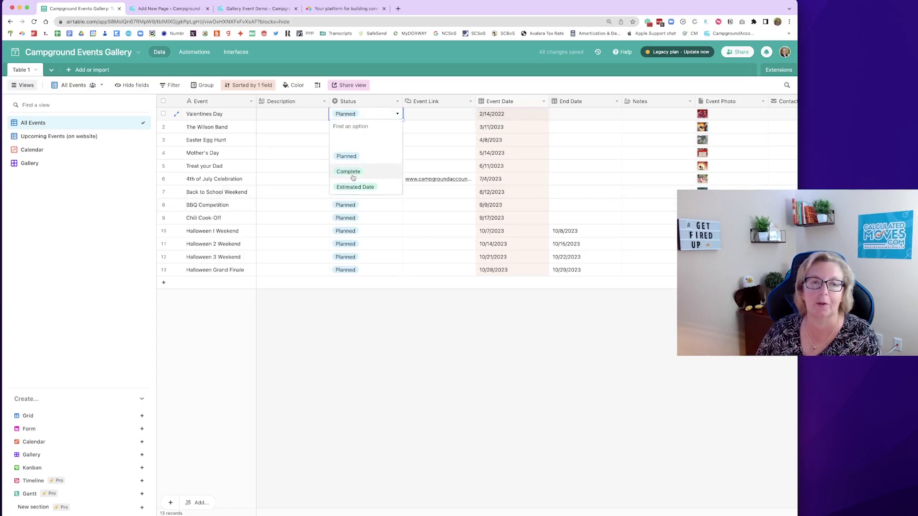
{"action": "left_click", "coordinate": [349, 170]}
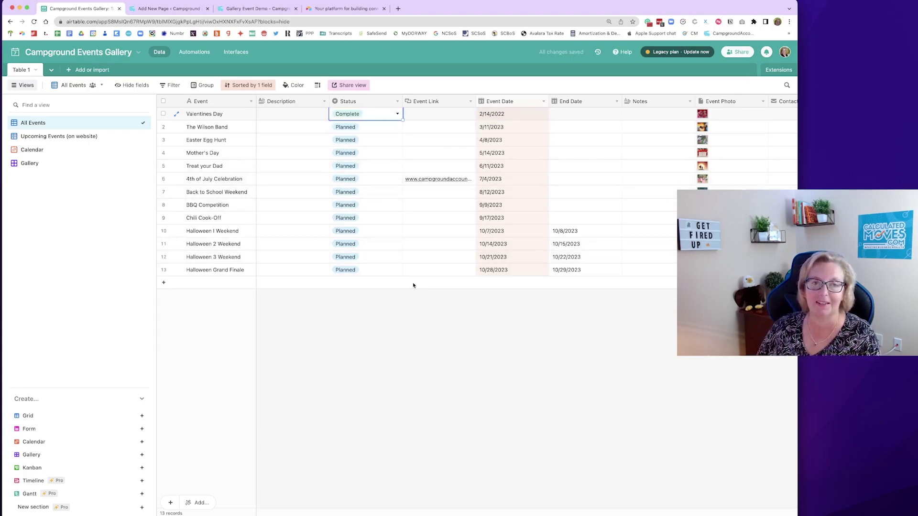
{"action": "left_click", "coordinate": [398, 258]}
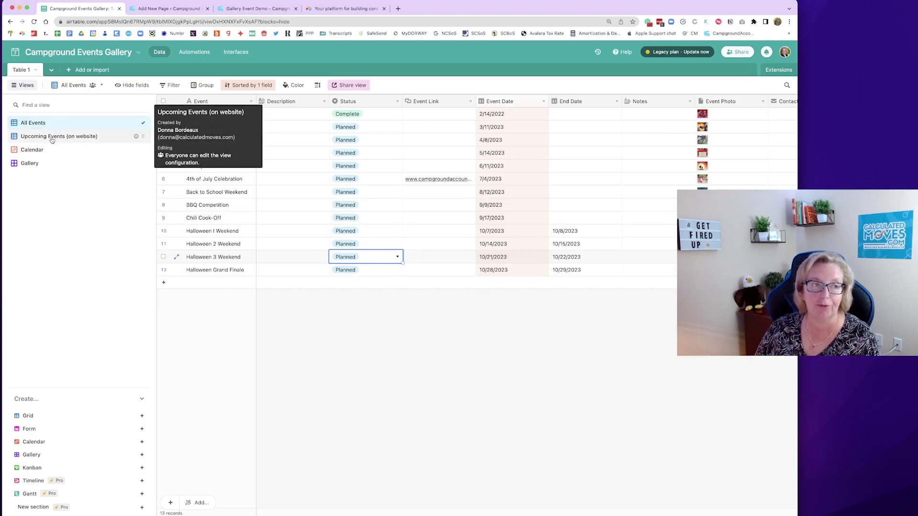
Switch to the Upcoming Events (on website) view and unhide its Event Photo field
{"action": "left_click", "coordinate": [90, 138]}
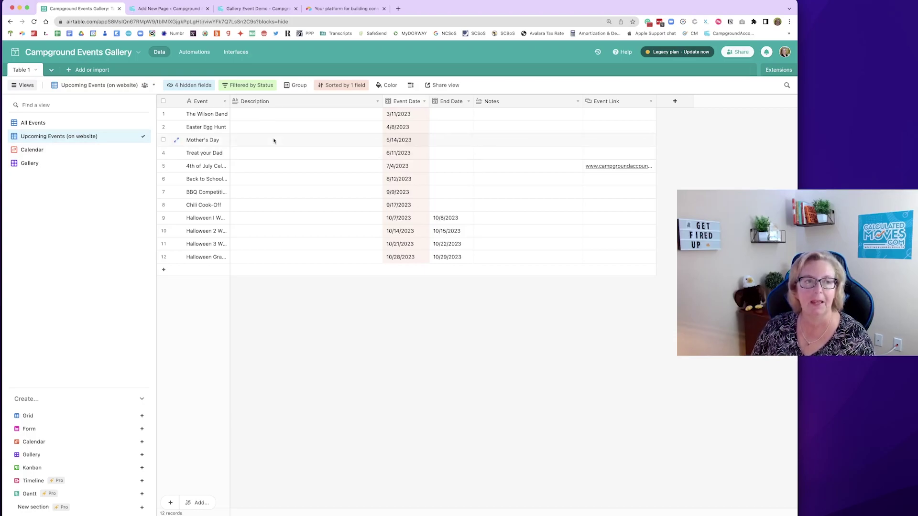
{"action": "left_click", "coordinate": [191, 86]}
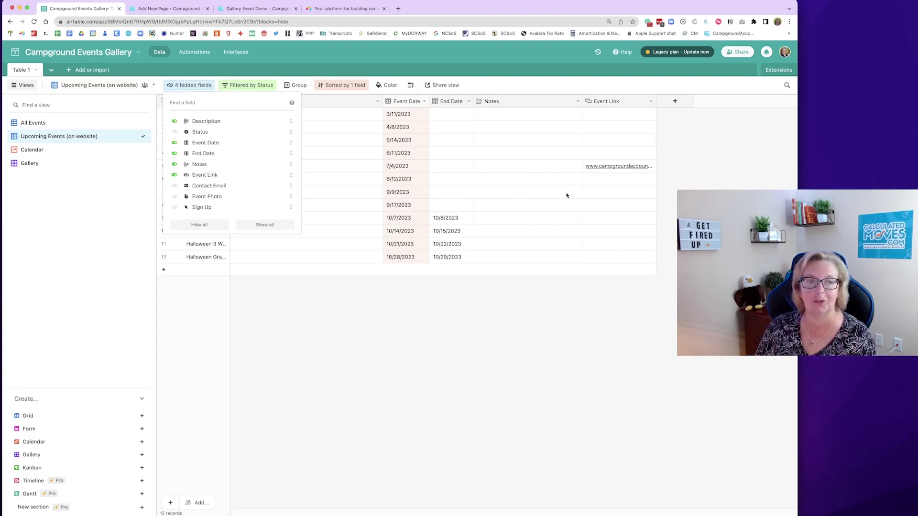
{"action": "left_click", "coordinate": [175, 197]}
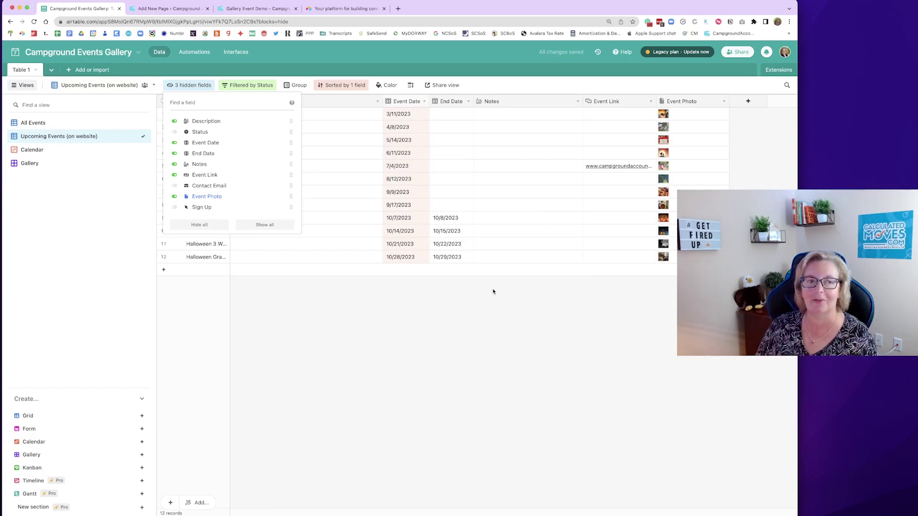
{"action": "left_click", "coordinate": [371, 323]}
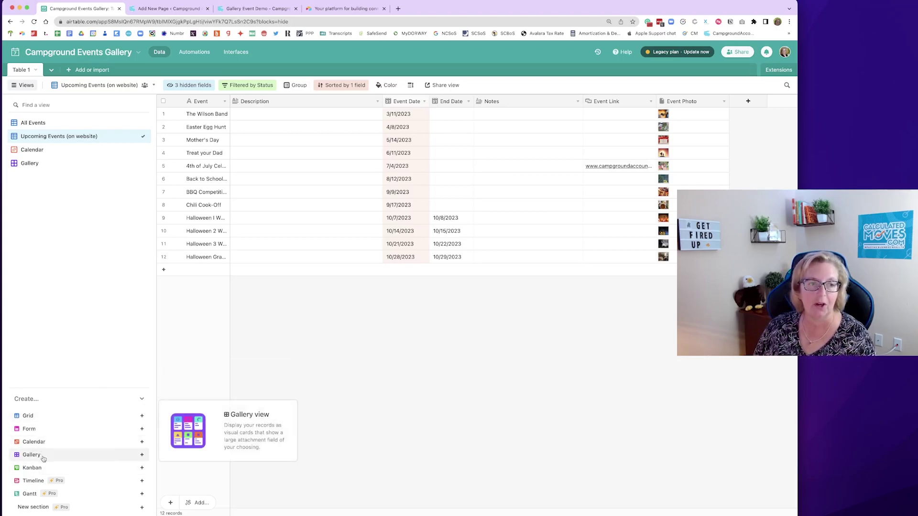
Page the Calendar view forward to October 2023 and add a blank record on October 20
{"action": "left_click", "coordinate": [46, 149]}
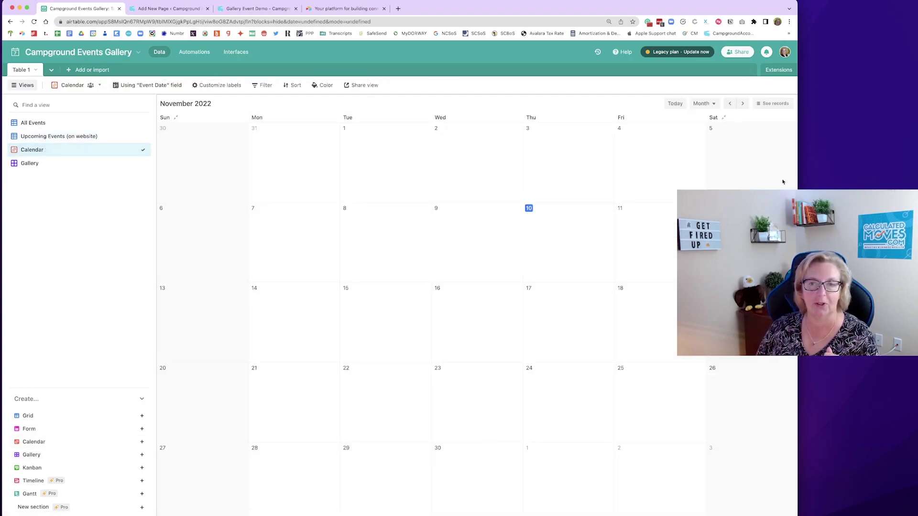
{"action": "left_click", "coordinate": [742, 103]}
{"action": "left_click", "coordinate": [742, 103]}
{"action": "left_click", "coordinate": [742, 103]}
{"action": "left_click", "coordinate": [742, 103]}
{"action": "left_click", "coordinate": [743, 103]}
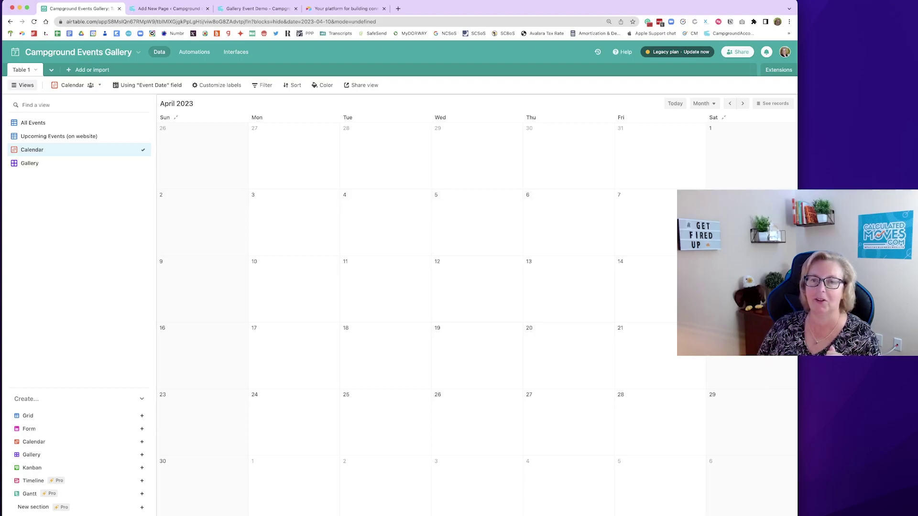
{"action": "left_click", "coordinate": [742, 103]}
{"action": "left_click", "coordinate": [742, 104]}
{"action": "left_click", "coordinate": [743, 103]}
{"action": "left_click", "coordinate": [742, 103]}
{"action": "left_click", "coordinate": [743, 103]}
{"action": "left_click", "coordinate": [742, 104]}
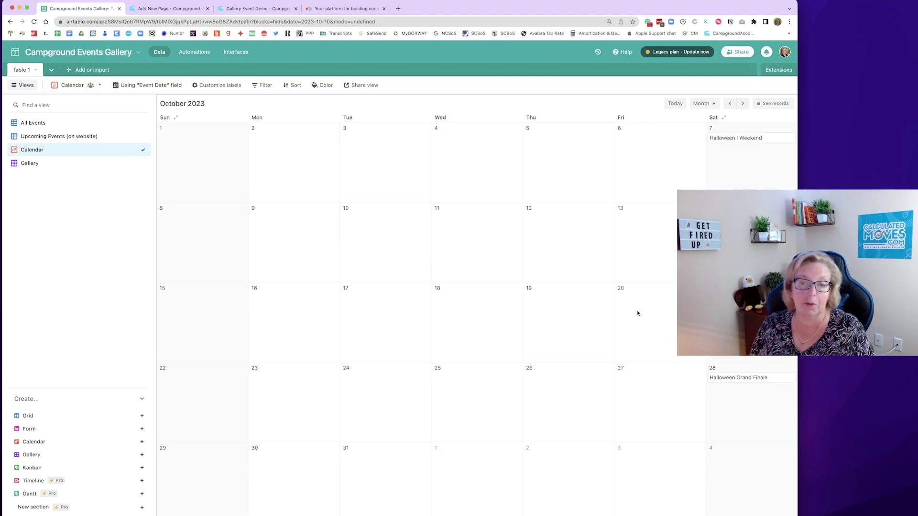
{"action": "double_click", "coordinate": [673, 342]}
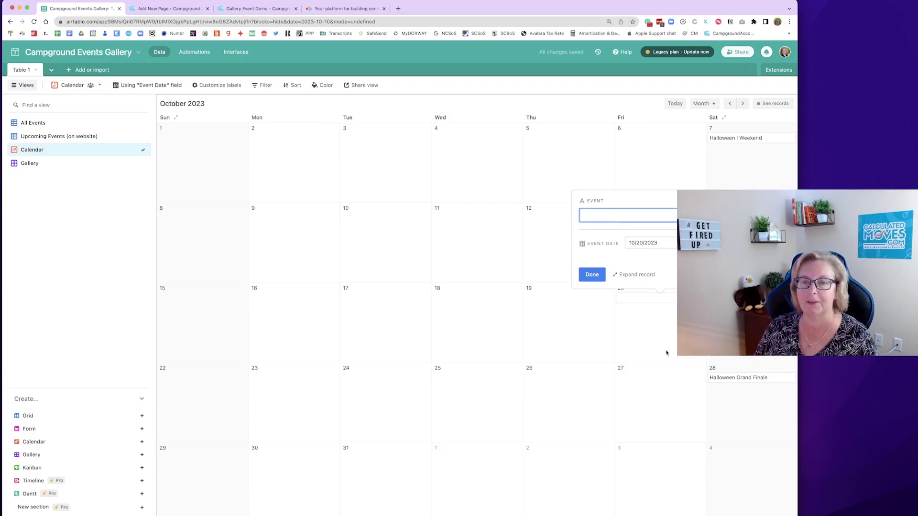
{"action": "left_click", "coordinate": [594, 274]}
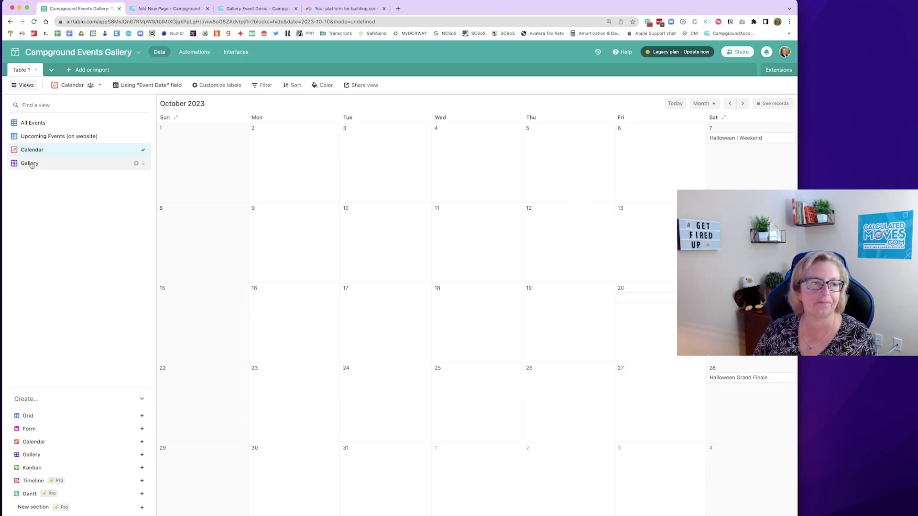
{"action": "left_click", "coordinate": [54, 167]}
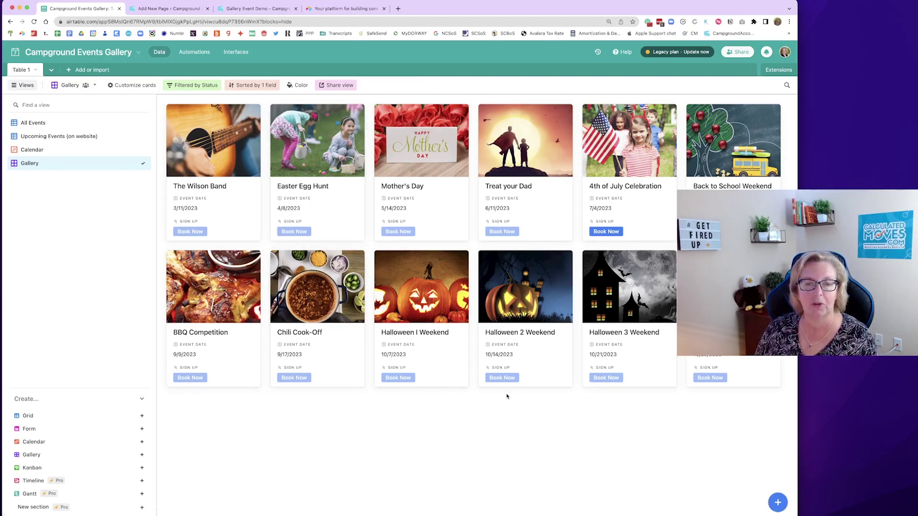
{"action": "left_click", "coordinate": [136, 86]}
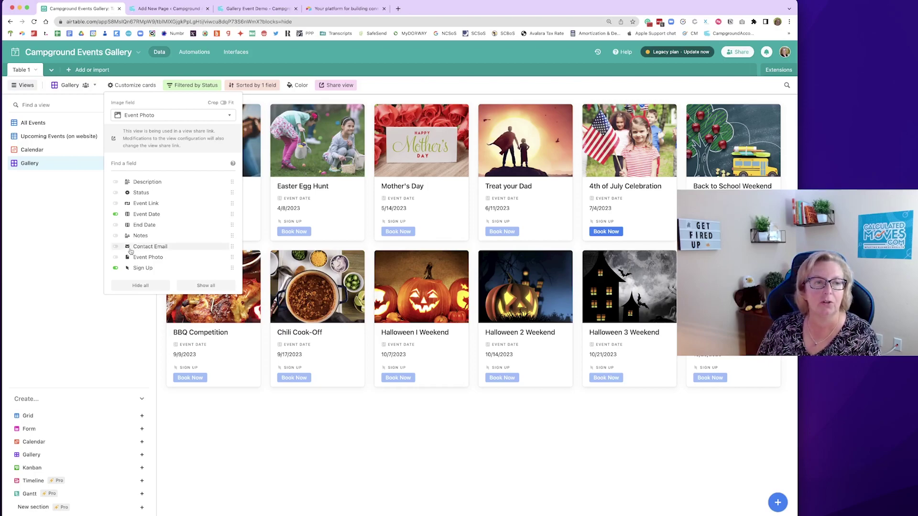
{"action": "left_click", "coordinate": [116, 182]}
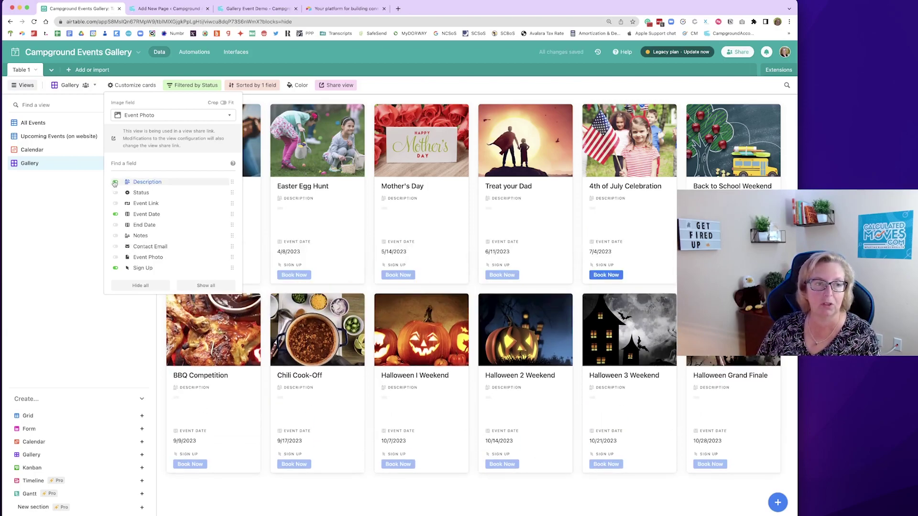
{"action": "left_click", "coordinate": [115, 183]}
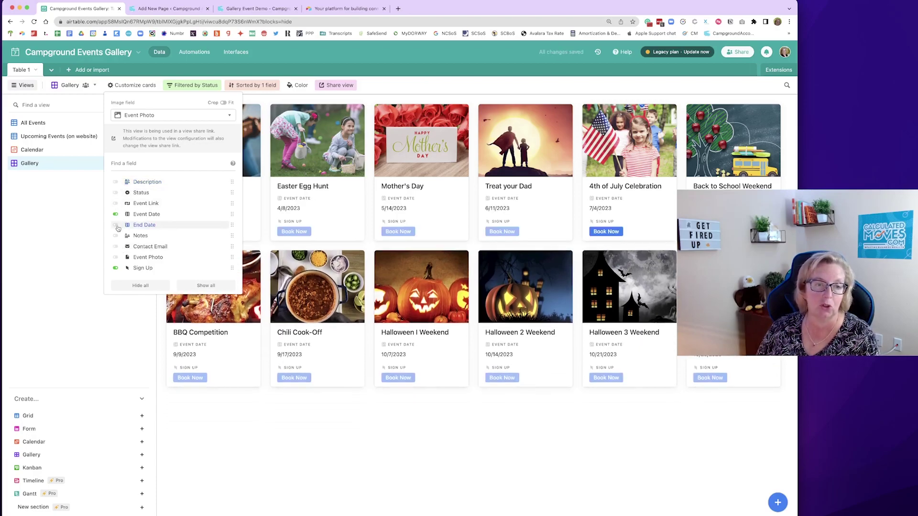
{"action": "left_click", "coordinate": [117, 226]}
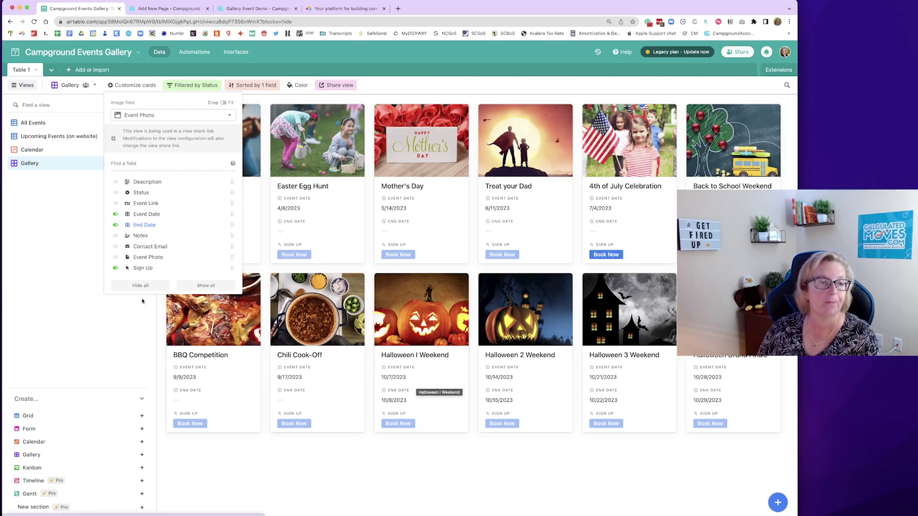
{"action": "left_click", "coordinate": [115, 225]}
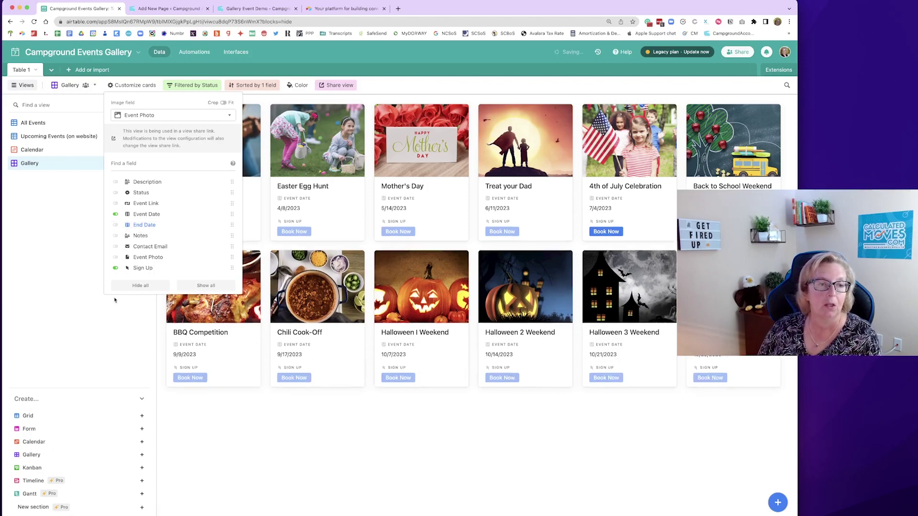
{"action": "left_click", "coordinate": [115, 246]}
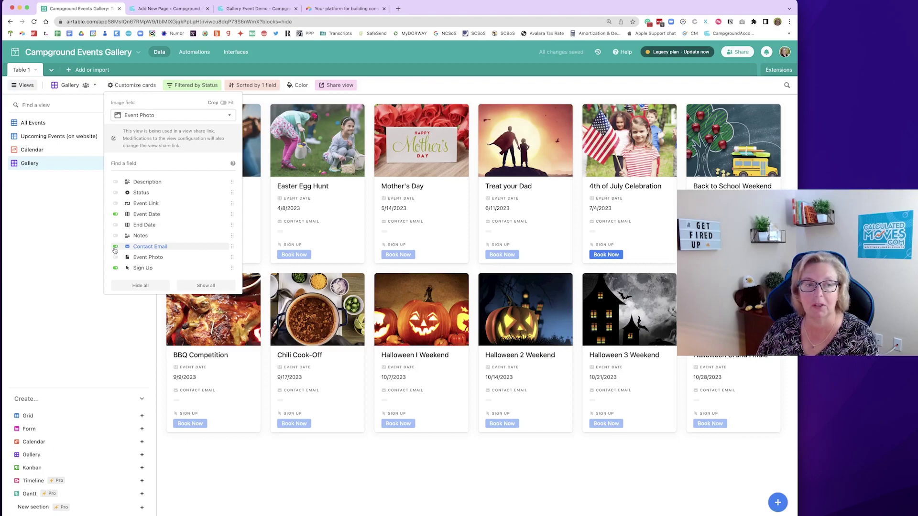
{"action": "left_click", "coordinate": [115, 248]}
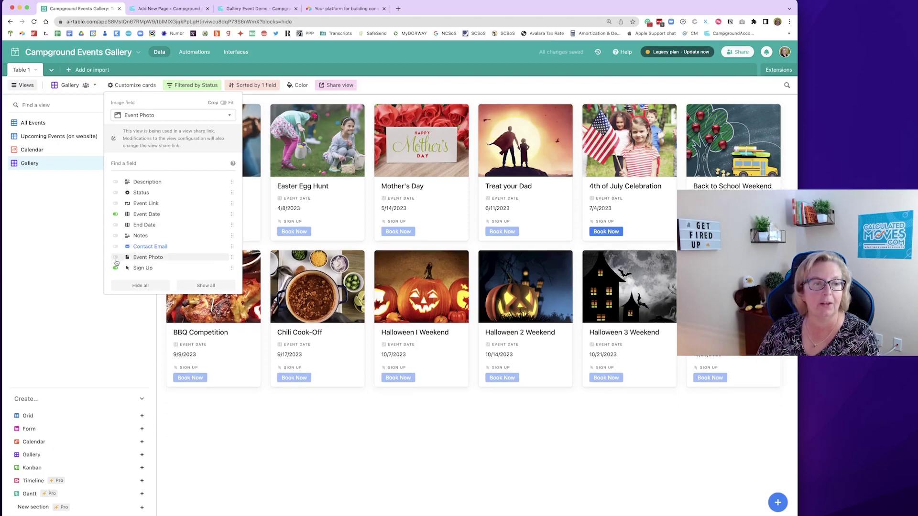
{"action": "left_click", "coordinate": [115, 257]}
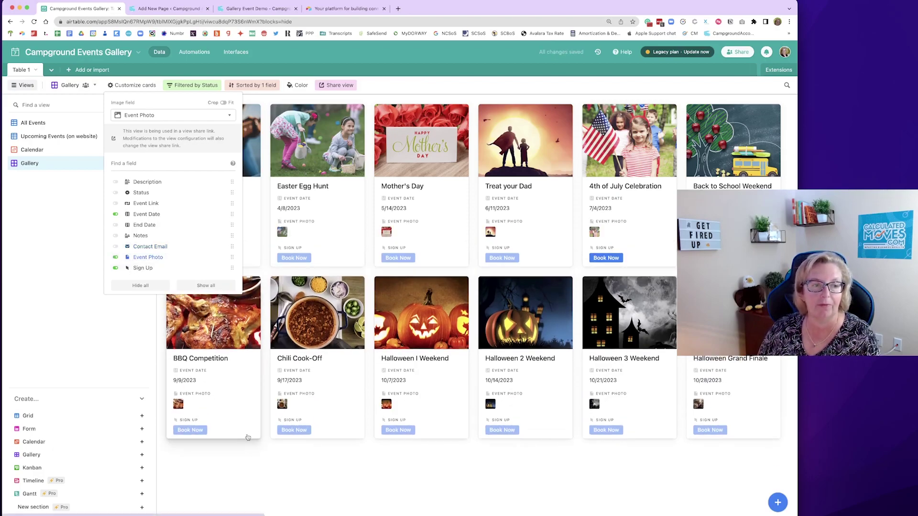
{"action": "left_click", "coordinate": [115, 268]}
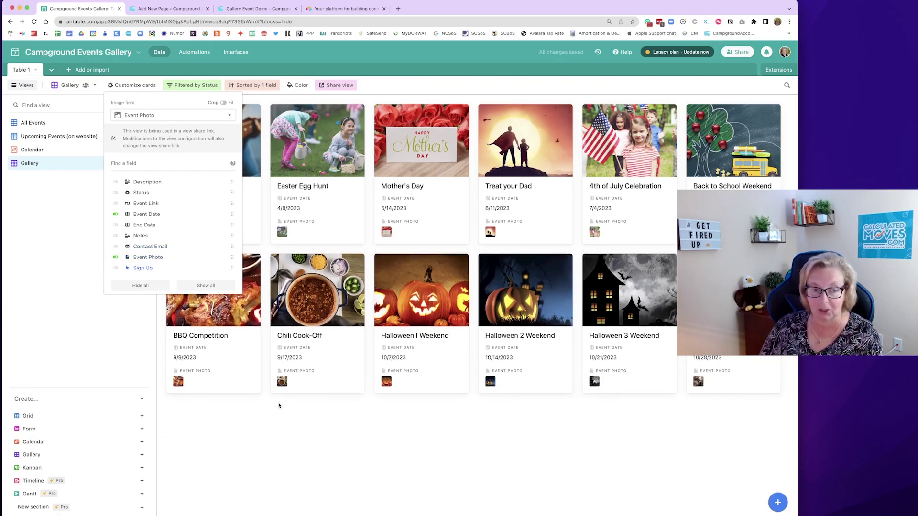
{"action": "left_click", "coordinate": [115, 257]}
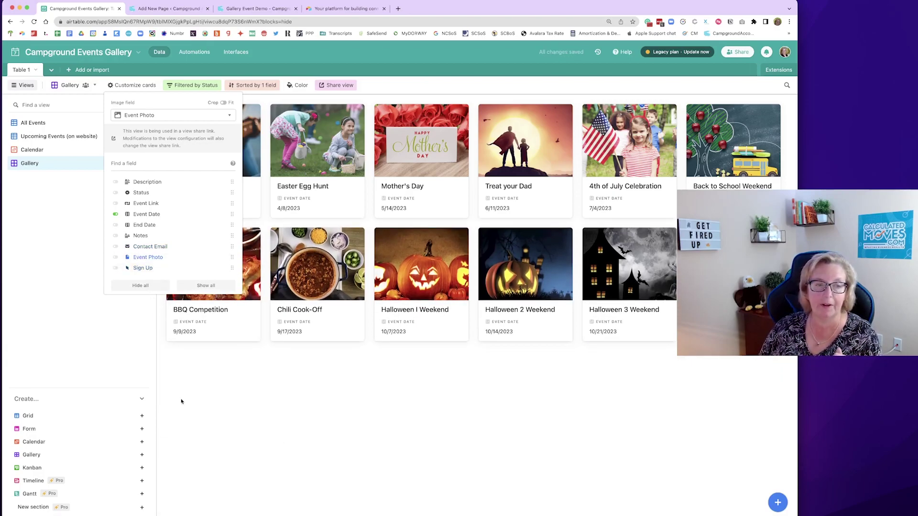
{"action": "left_click", "coordinate": [115, 269]}
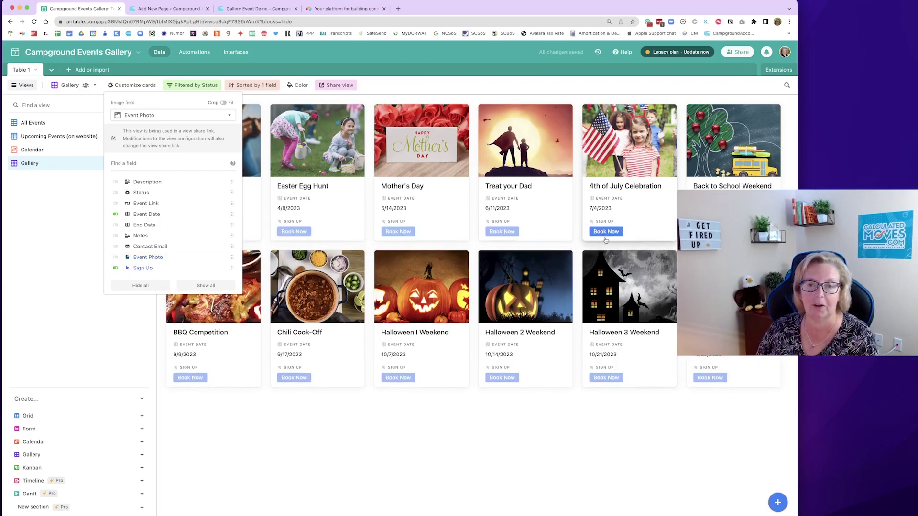
{"action": "left_click", "coordinate": [548, 455]}
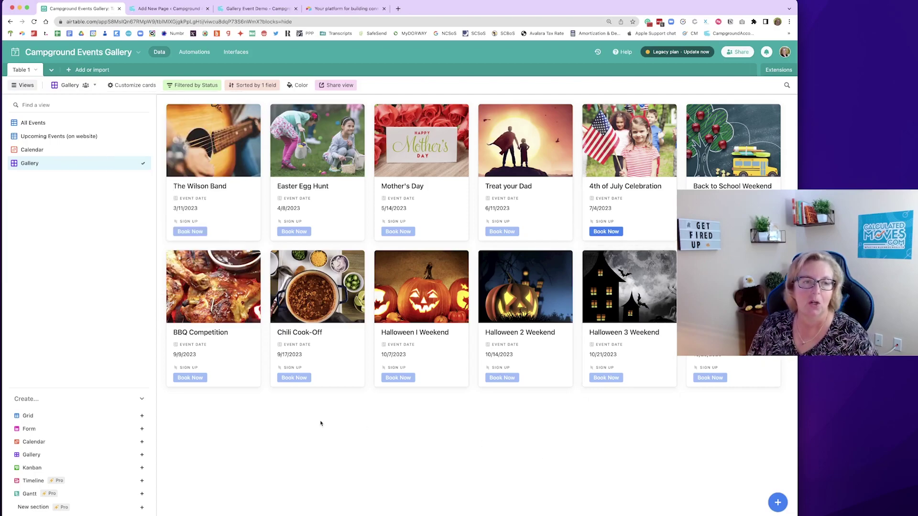
Open the Gallery view's Share view settings and select its private share link
{"action": "left_click", "coordinate": [333, 88]}
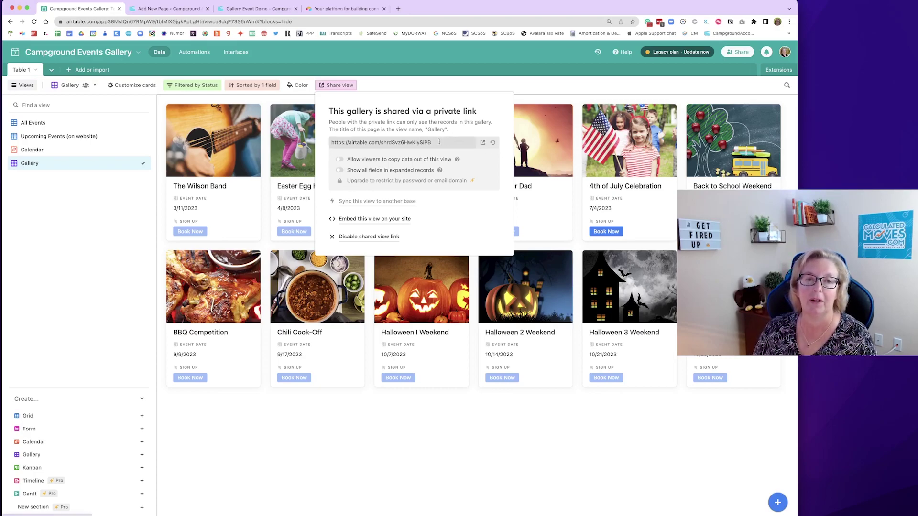
{"action": "left_click", "coordinate": [443, 143]}
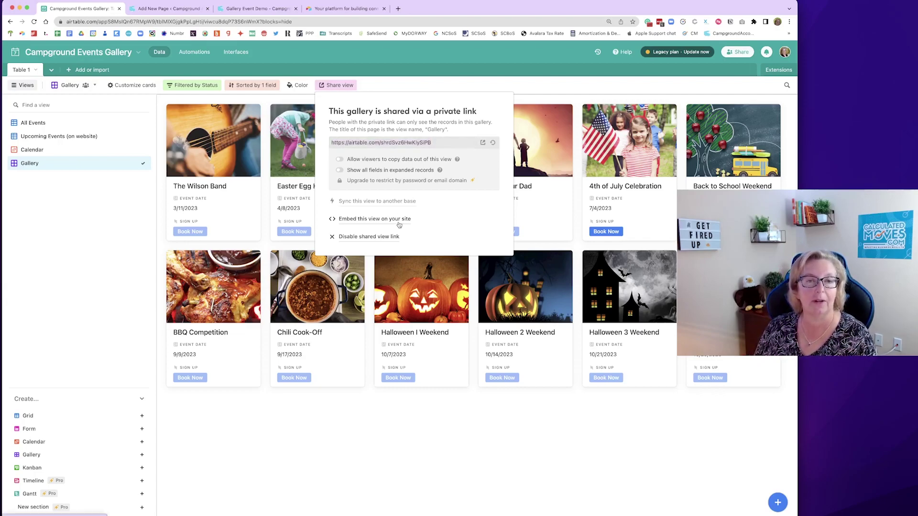
Preview the shared gallery in its own tab, then return to the Campground Events Gallery base
{"action": "left_click", "coordinate": [482, 143]}
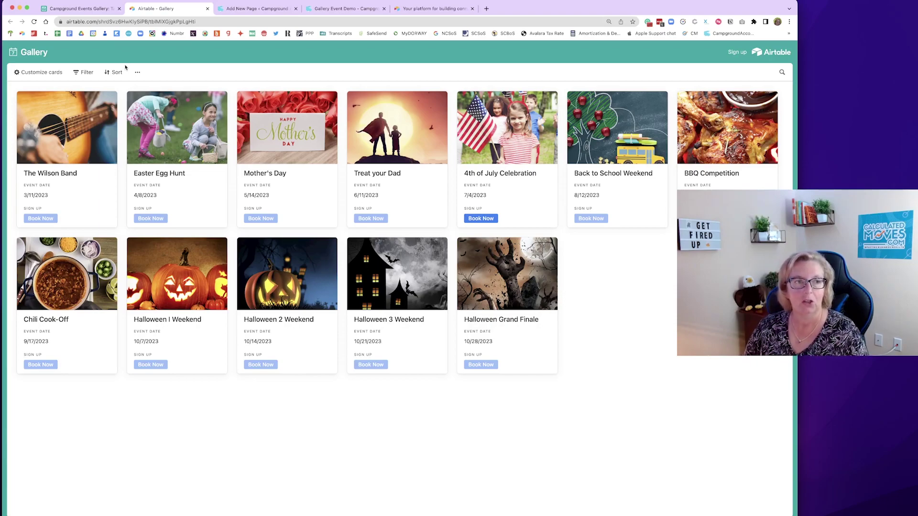
{"action": "left_click", "coordinate": [172, 22]}
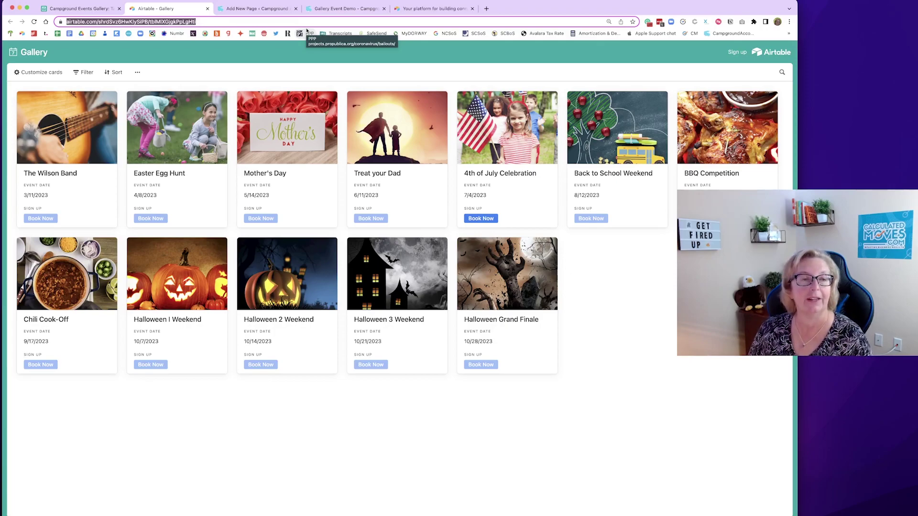
{"action": "left_click", "coordinate": [81, 8]}
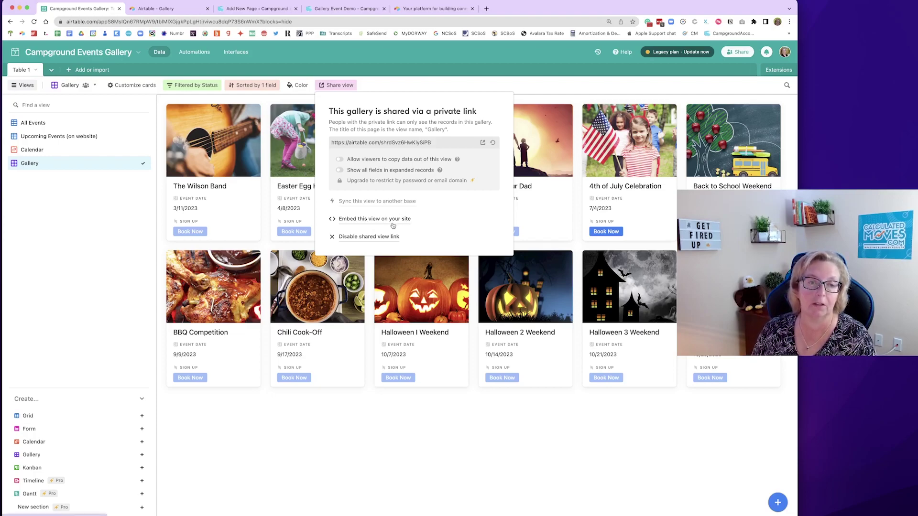
Bring up the gallery's embed code and select the iframe snippet
{"action": "left_click", "coordinate": [393, 223]}
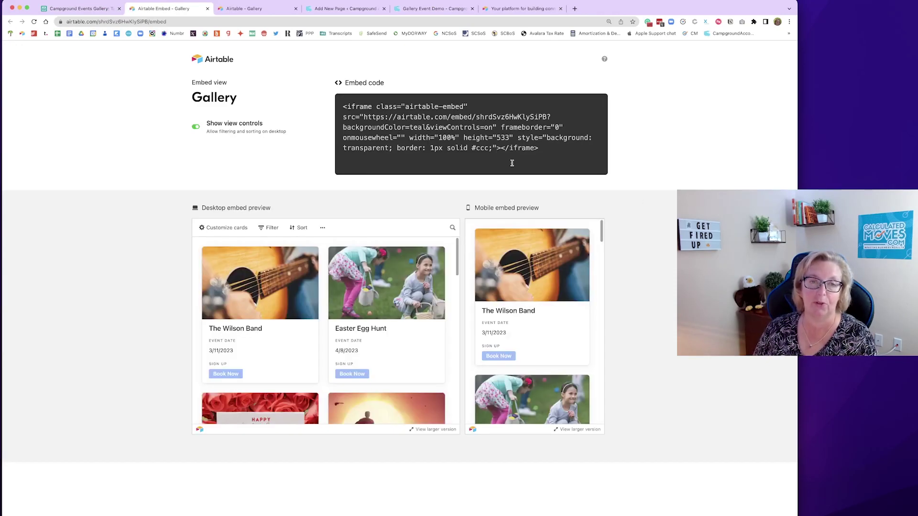
{"action": "left_click_drag", "start_coordinate": [343, 106], "coordinate": [556, 156]}
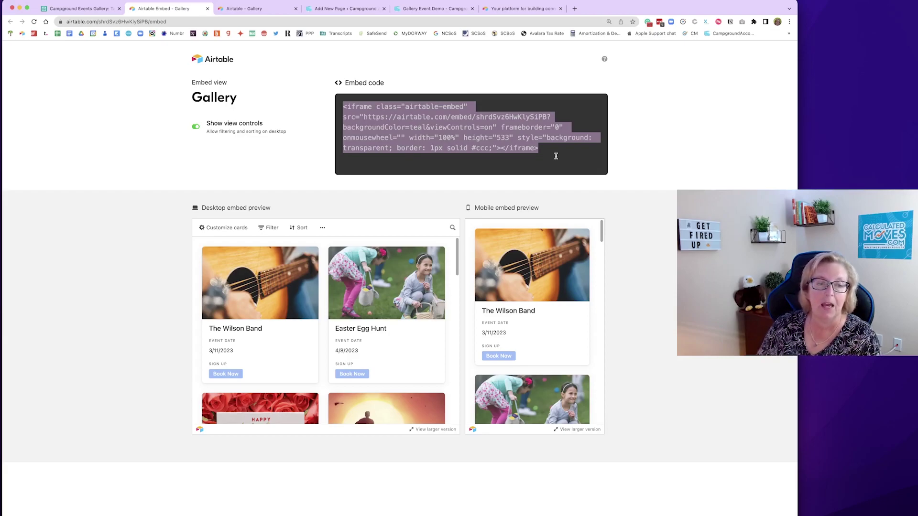
{"action": "scroll", "coordinate": [387, 373], "scroll_direction": "down", "scroll_amount": 2}
{"action": "scroll", "coordinate": [386, 374], "scroll_direction": "down", "scroll_amount": 15}
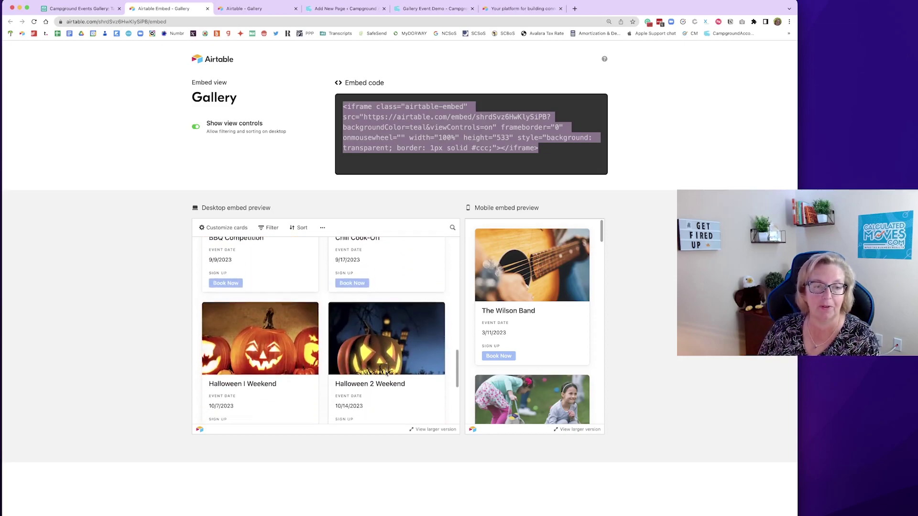
{"action": "scroll", "coordinate": [386, 374], "scroll_direction": "down", "scroll_amount": 1}
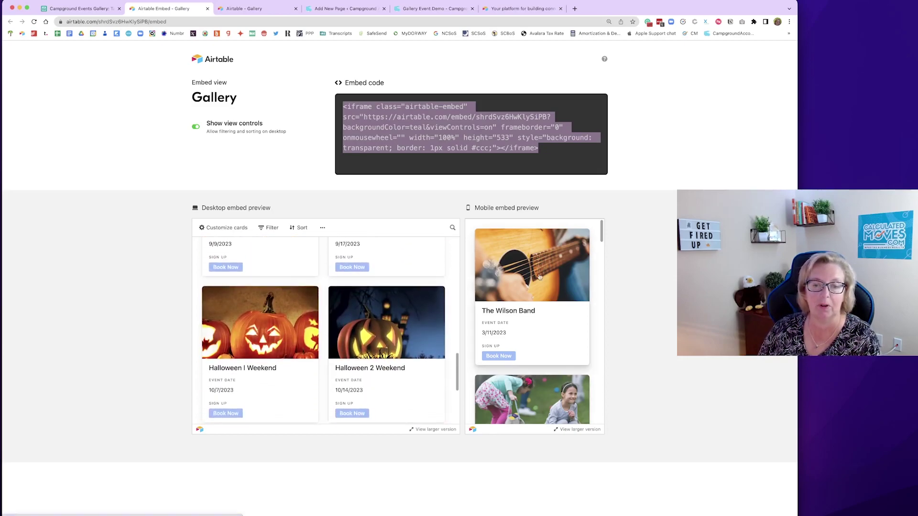
{"action": "scroll", "coordinate": [537, 328], "scroll_direction": "down", "scroll_amount": 8}
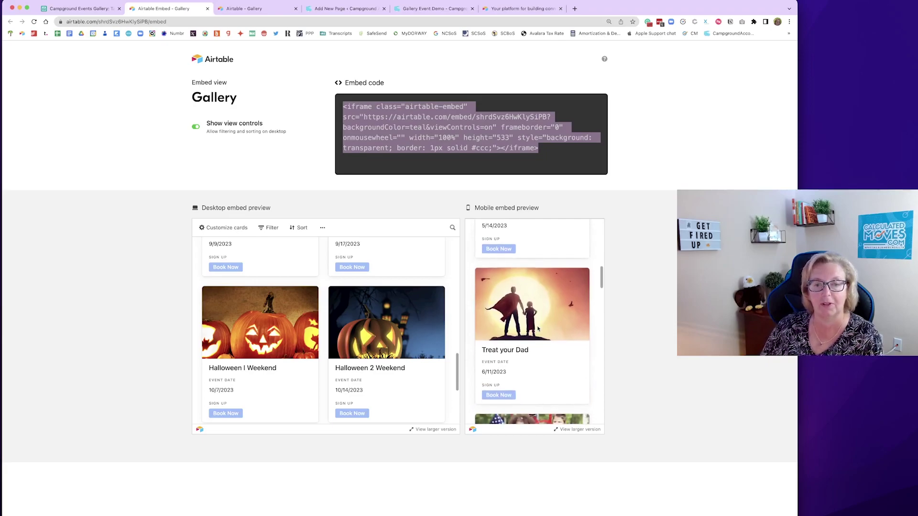
{"action": "scroll", "coordinate": [537, 329], "scroll_direction": "down", "scroll_amount": 12}
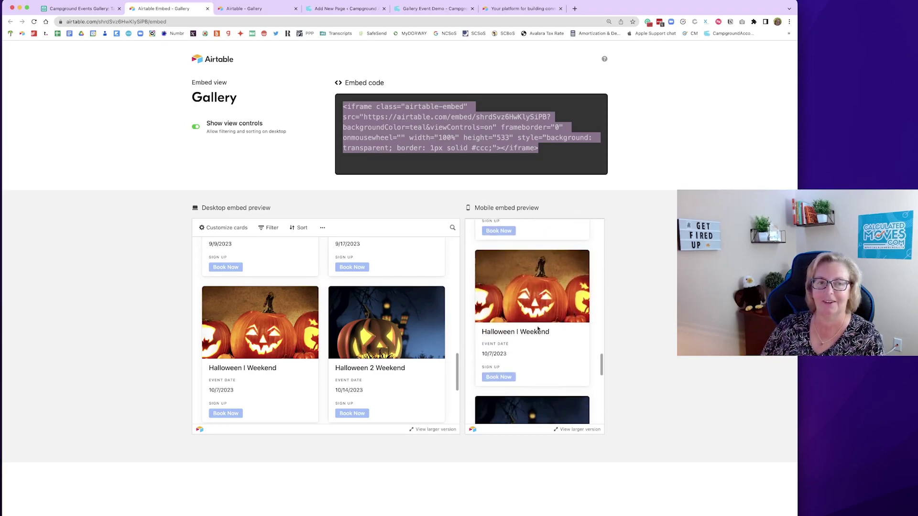
{"action": "scroll", "coordinate": [537, 329], "scroll_direction": "down", "scroll_amount": 2}
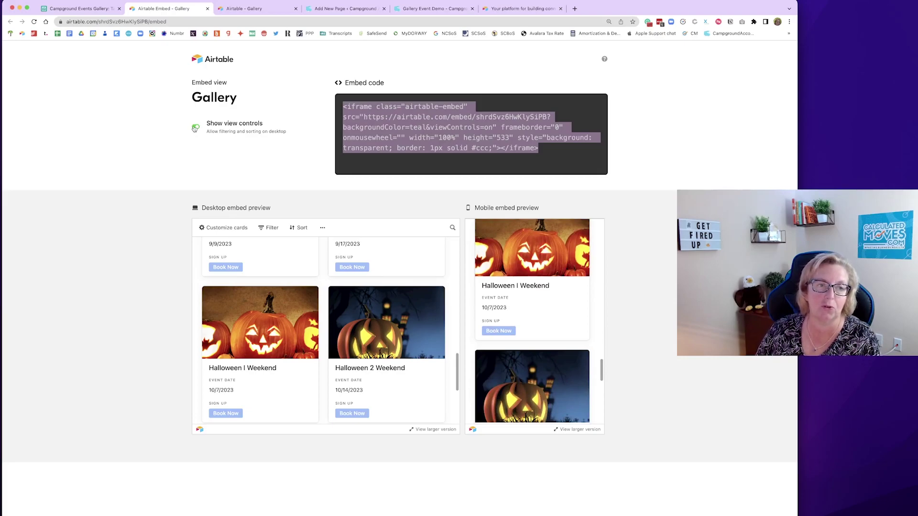
Turn off Show view controls, select the updated iframe code, and return to WordPress
{"action": "left_click", "coordinate": [195, 128]}
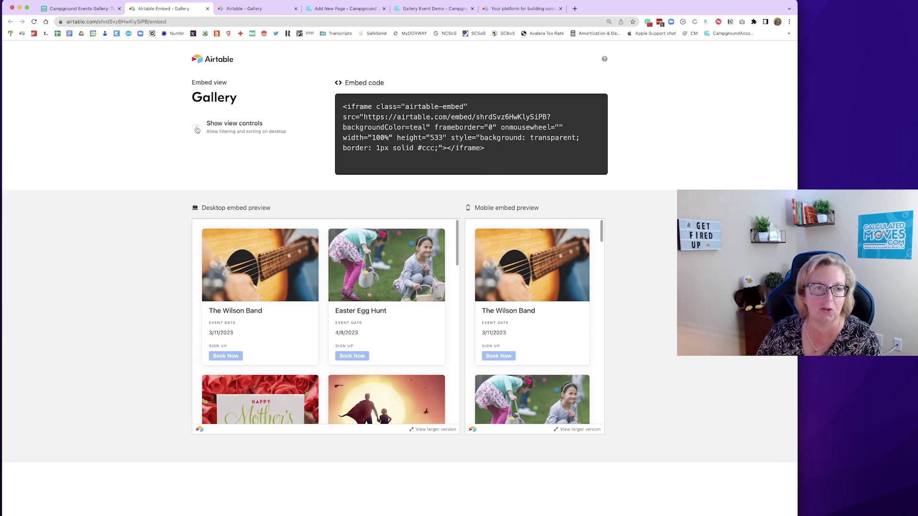
{"action": "left_click", "coordinate": [196, 128]}
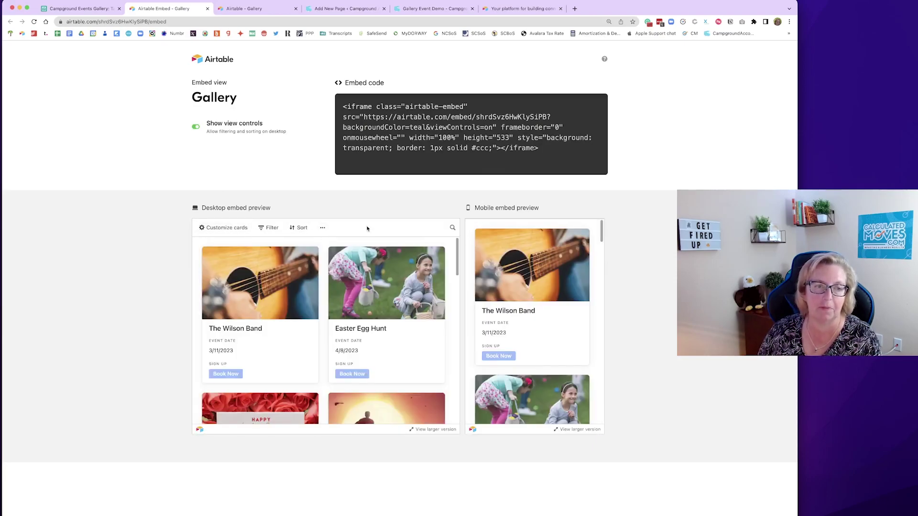
{"action": "left_click", "coordinate": [196, 127]}
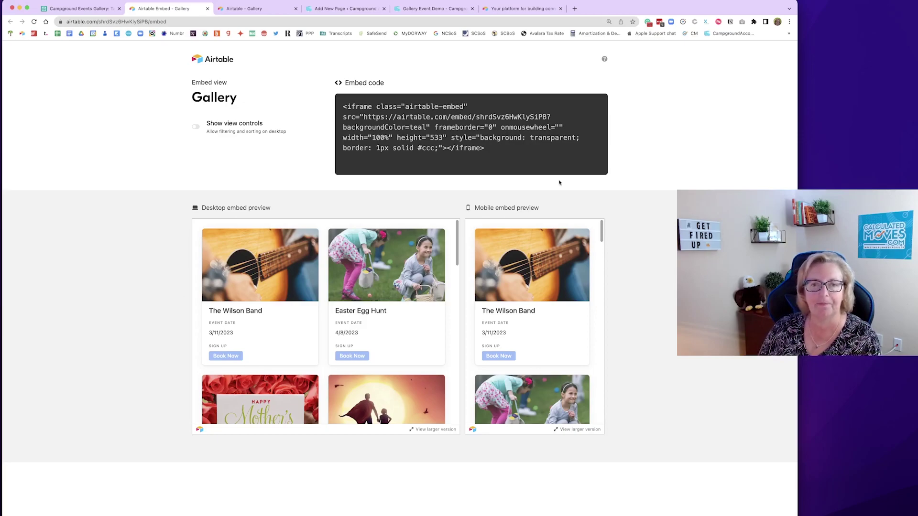
{"action": "left_click_drag", "start_coordinate": [343, 106], "coordinate": [524, 165]}
{"action": "key", "text": "super+c"}
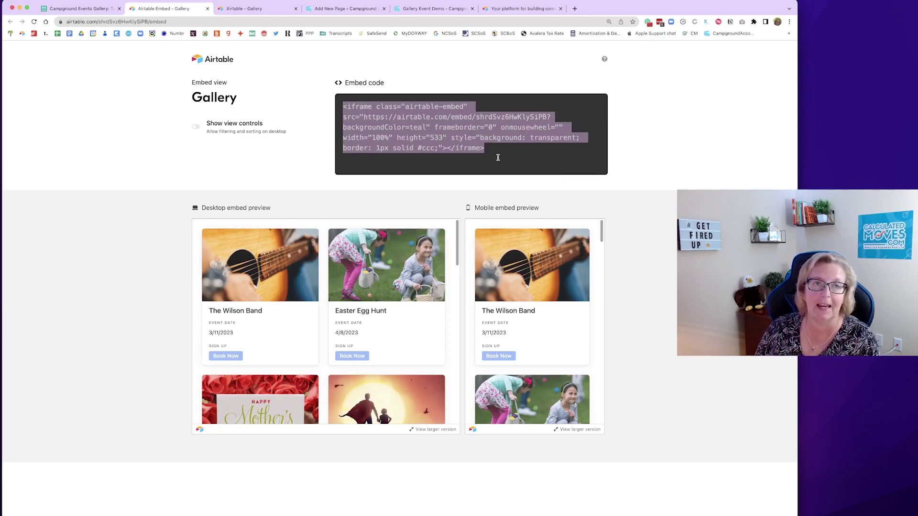
{"action": "left_click", "coordinate": [344, 8]}
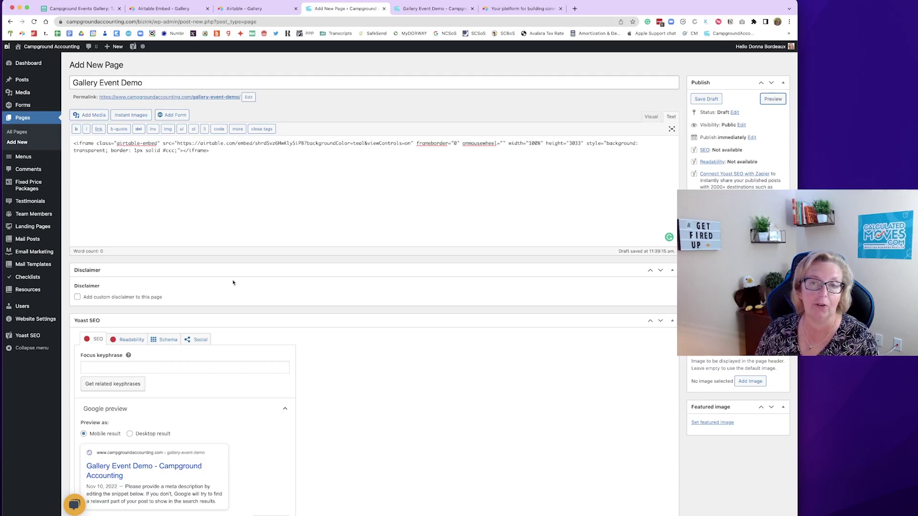
Preview Gallery Event Demo and scroll down to see the refreshed event cards, including 4th of July Celebration
{"action": "left_click", "coordinate": [771, 100]}
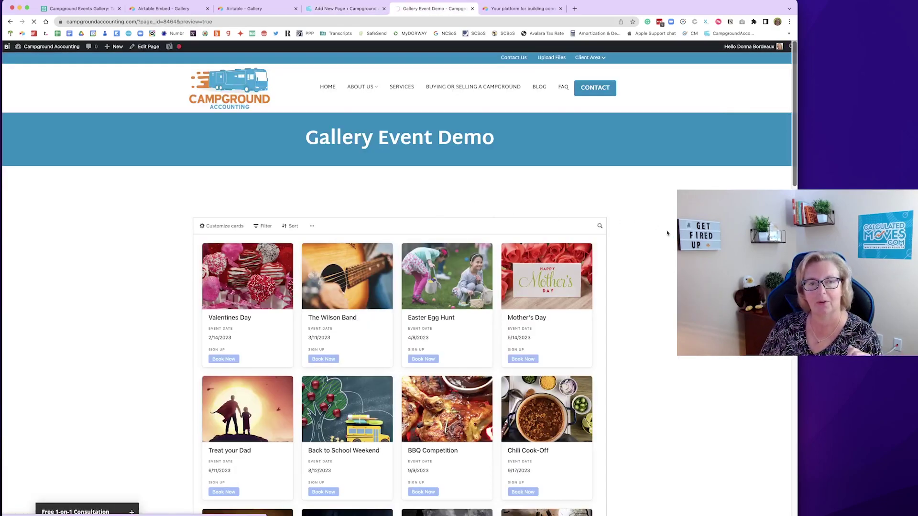
{"action": "scroll", "coordinate": [667, 233], "scroll_direction": "down", "scroll_amount": 1}
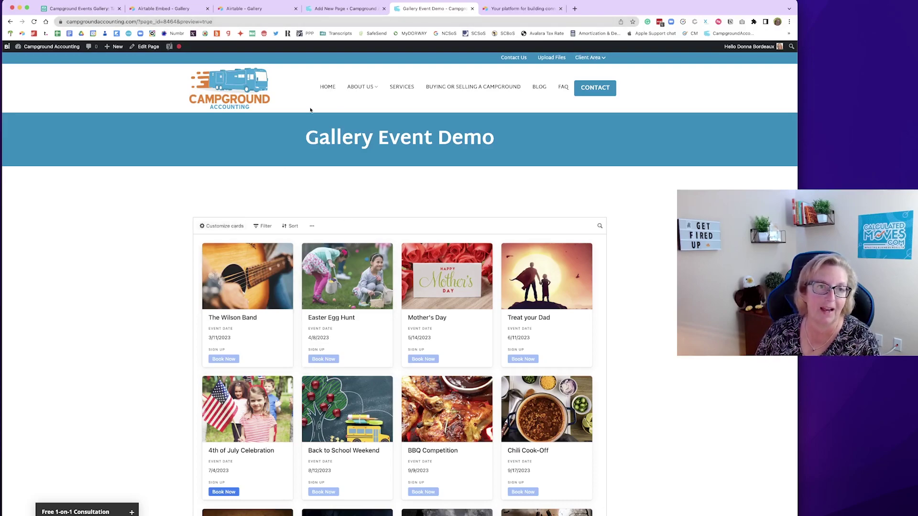
Copy the new Airtable embed code without view controls and return to the page editor
{"action": "left_click", "coordinate": [338, 8]}
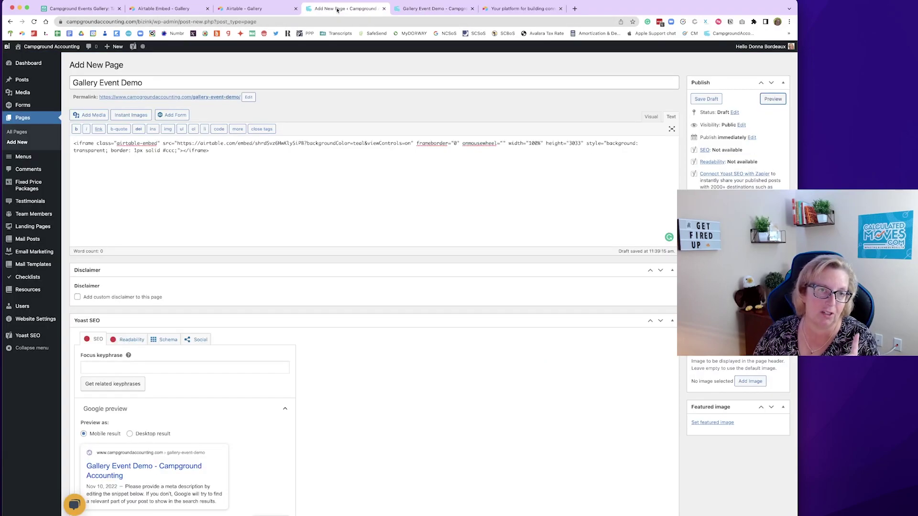
{"action": "left_click", "coordinate": [250, 9]}
{"action": "left_click", "coordinate": [174, 8]}
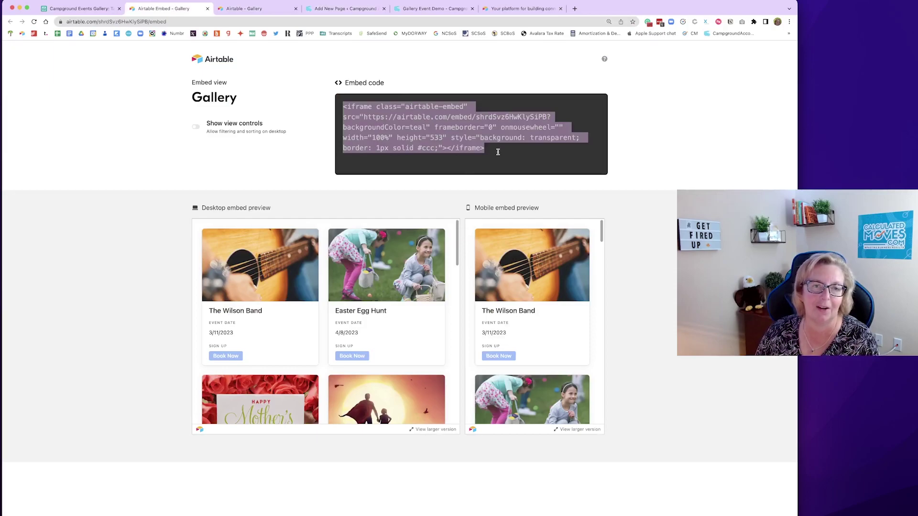
{"action": "left_click", "coordinate": [413, 9]}
{"action": "left_click", "coordinate": [351, 9]}
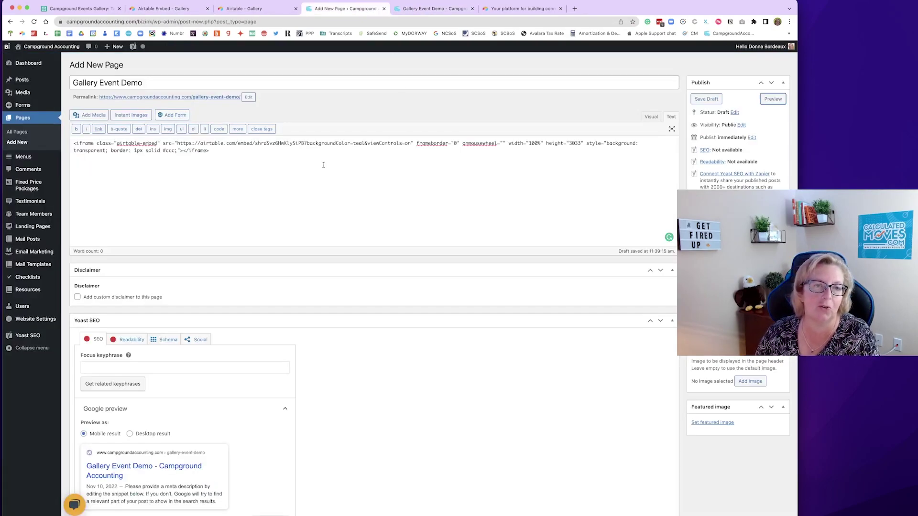
Replace the page's embed code with the new version and preview the 533-high gallery
{"action": "key", "text": "super+a"}
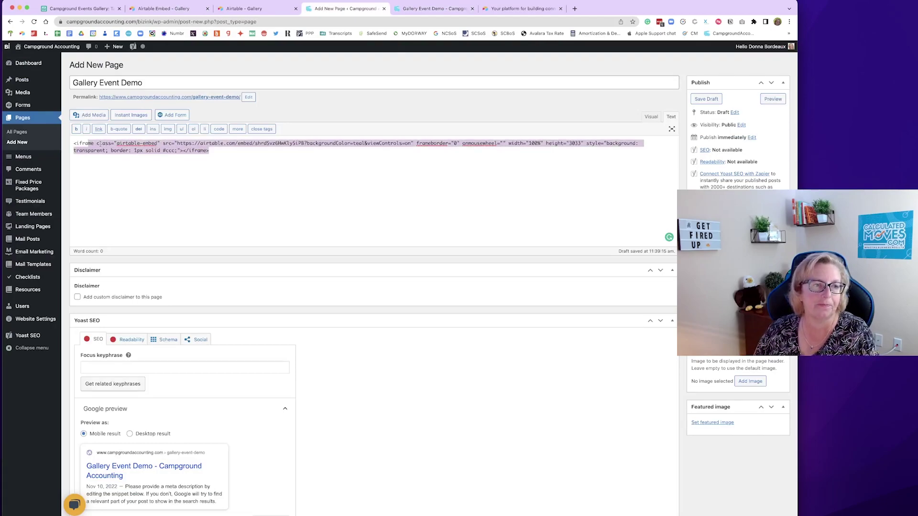
{"action": "left_click", "coordinate": [239, 173]}
{"action": "key", "text": "super+a"}
{"action": "key", "text": "super+v"}
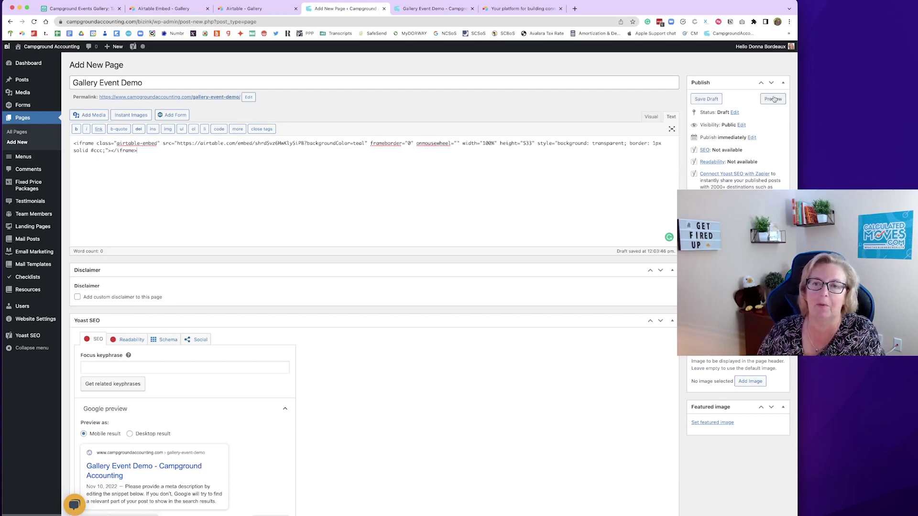
{"action": "left_click", "coordinate": [773, 98]}
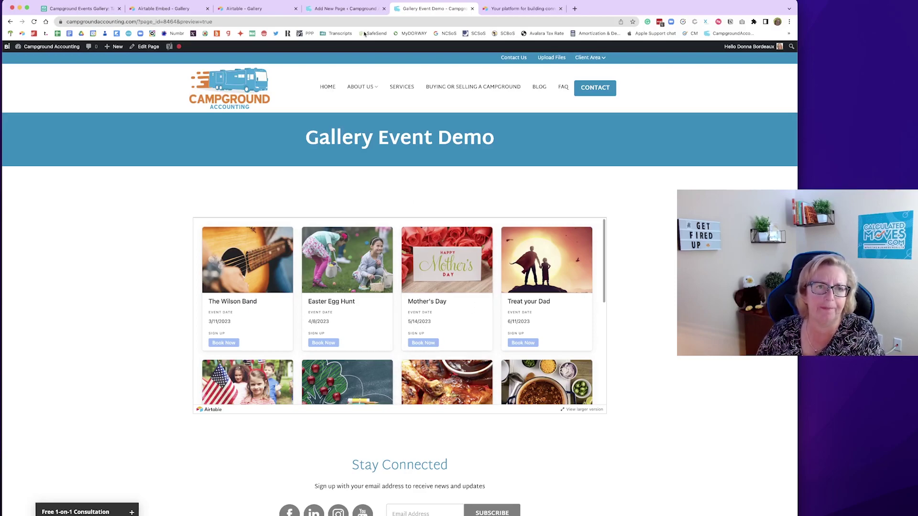
Change the iframe height from 533 to 3033, then preview and scroll through all twelve event cards
{"action": "left_click", "coordinate": [345, 8]}
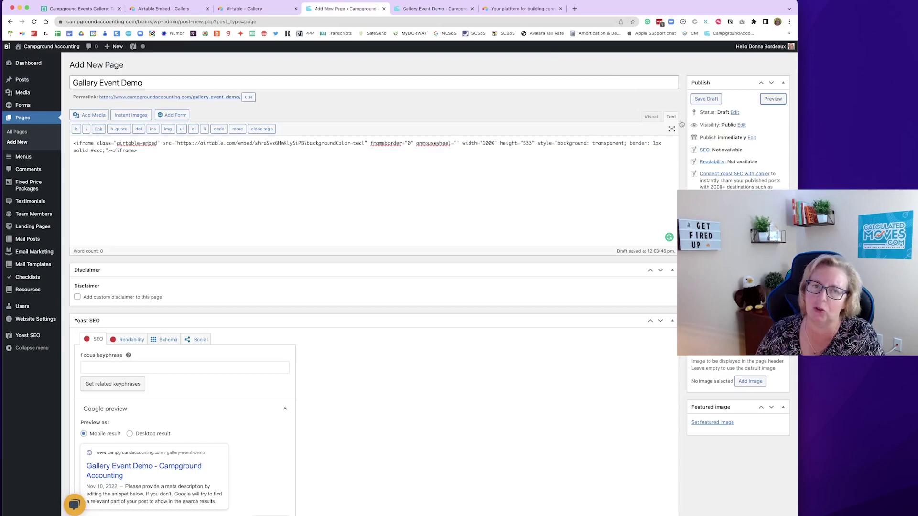
{"action": "left_click", "coordinate": [526, 143]}
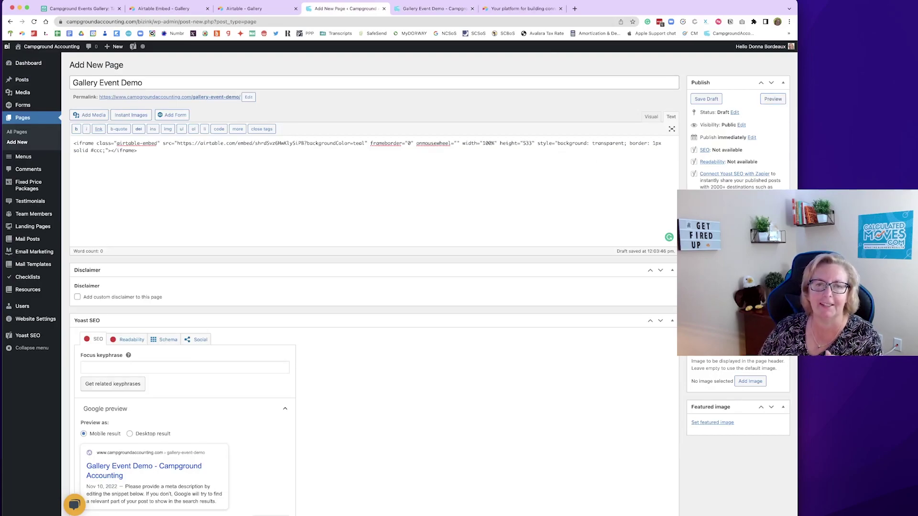
{"action": "key", "text": "BackSpace"}
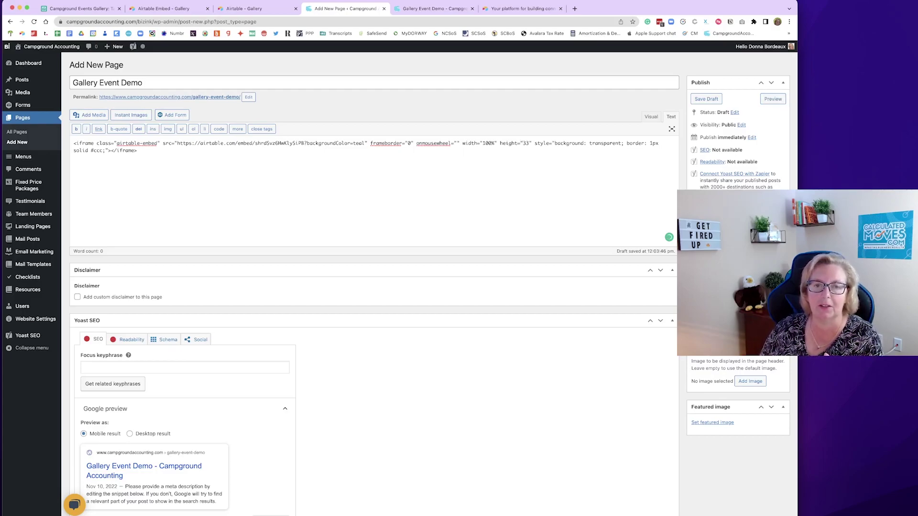
{"action": "type", "text": "30"}
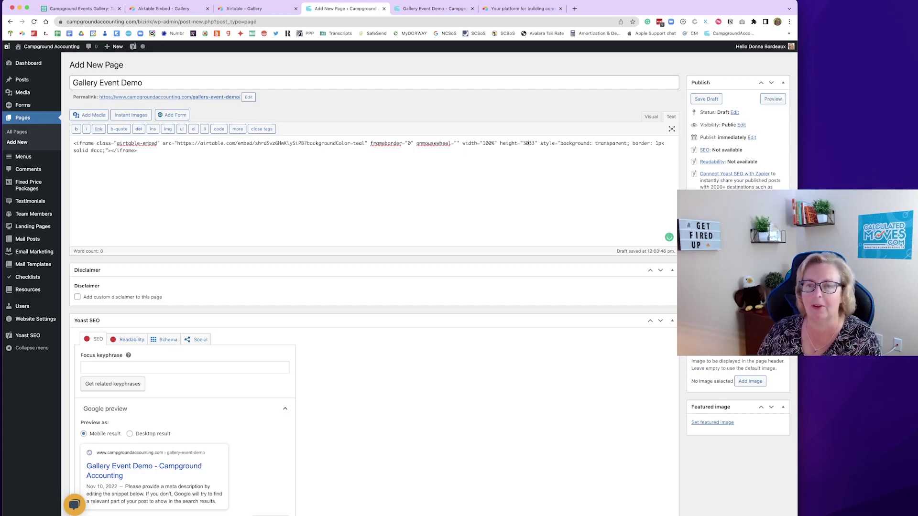
{"action": "left_click", "coordinate": [772, 99]}
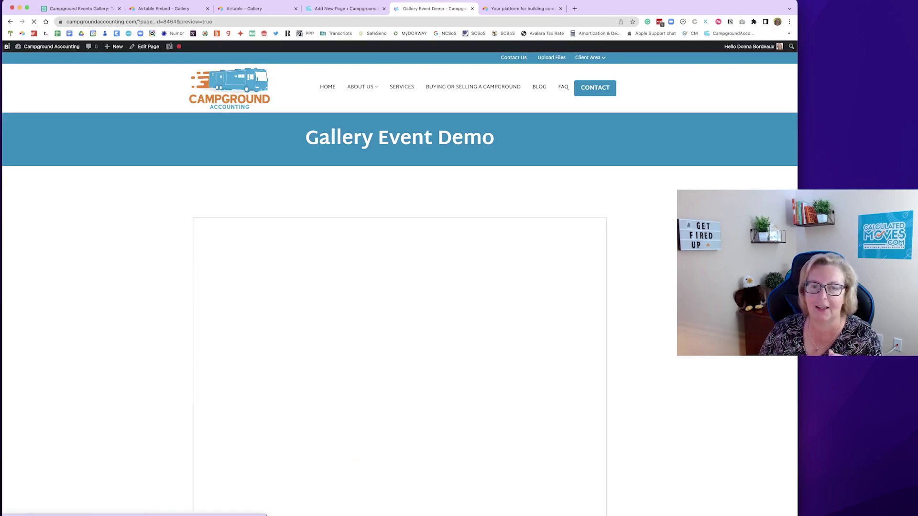
{"action": "scroll", "coordinate": [399, 287], "scroll_direction": "down", "scroll_amount": 5}
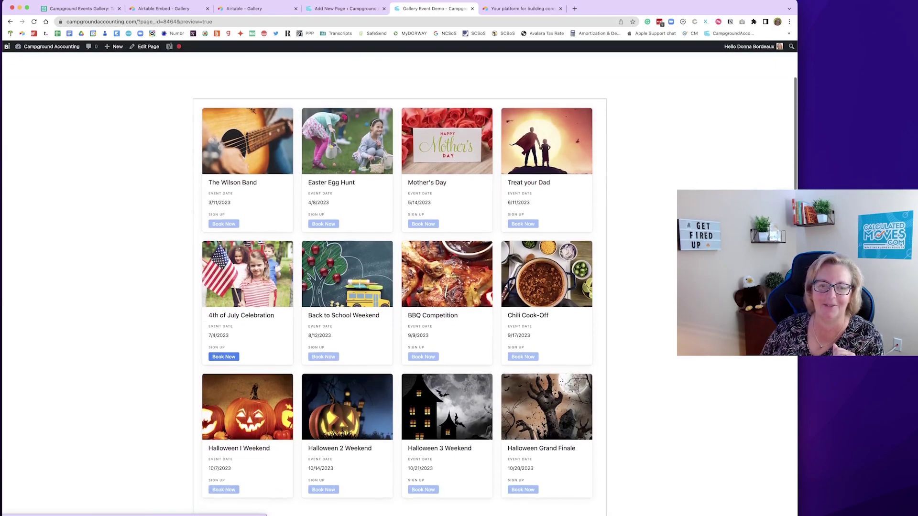
{"action": "scroll", "coordinate": [399, 286], "scroll_direction": "down", "scroll_amount": 3}
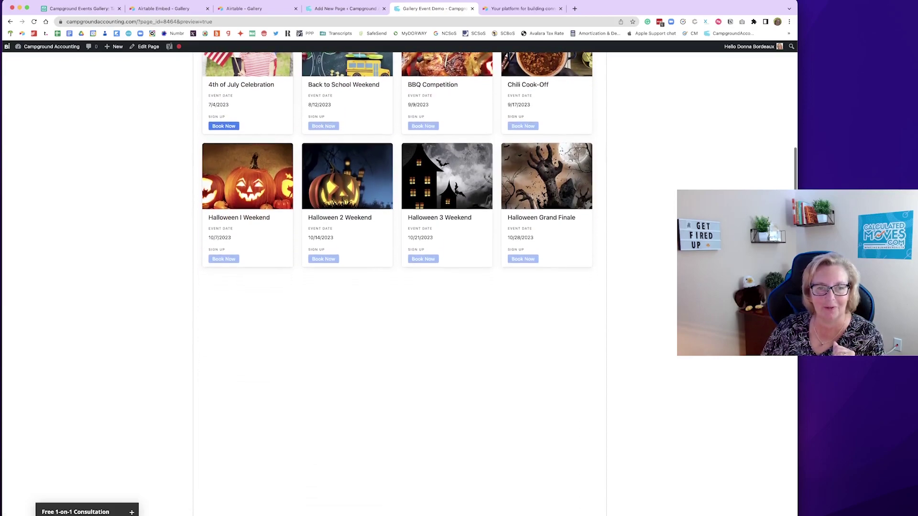
{"action": "scroll", "coordinate": [399, 287], "scroll_direction": "up", "scroll_amount": 7}
{"action": "scroll", "coordinate": [399, 287], "scroll_direction": "up", "scroll_amount": 1}
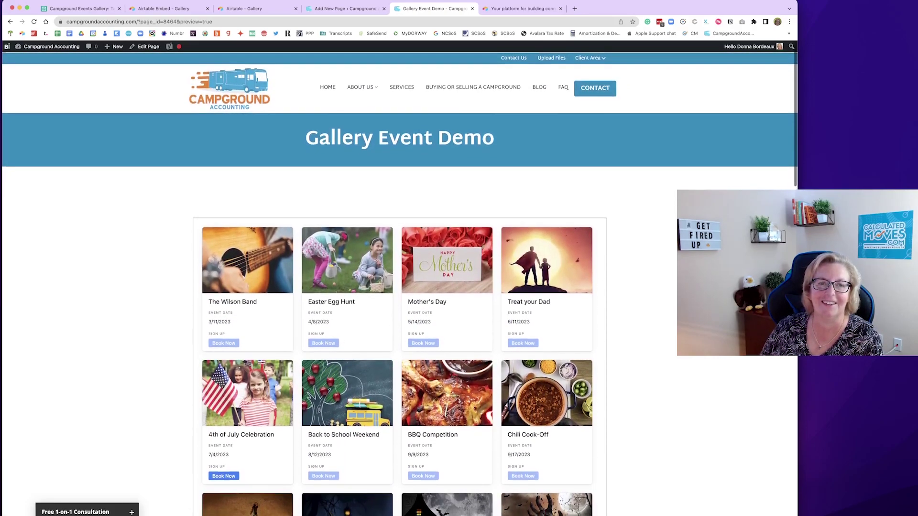